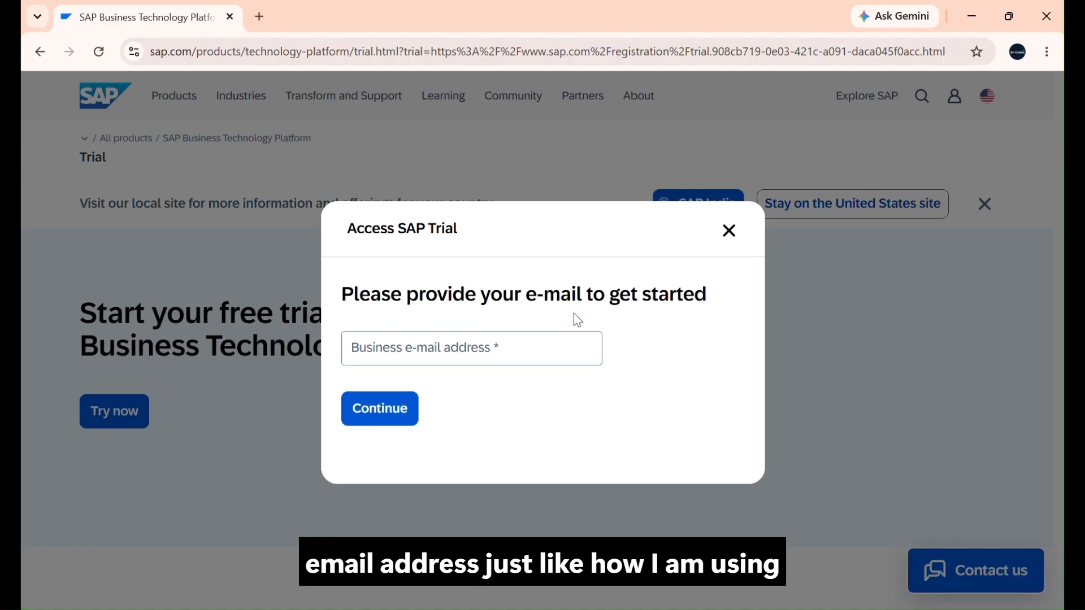
# Step: Provide the business e-mail address to request SAP trial access and continue to registration
pyautogui.click(539, 362)
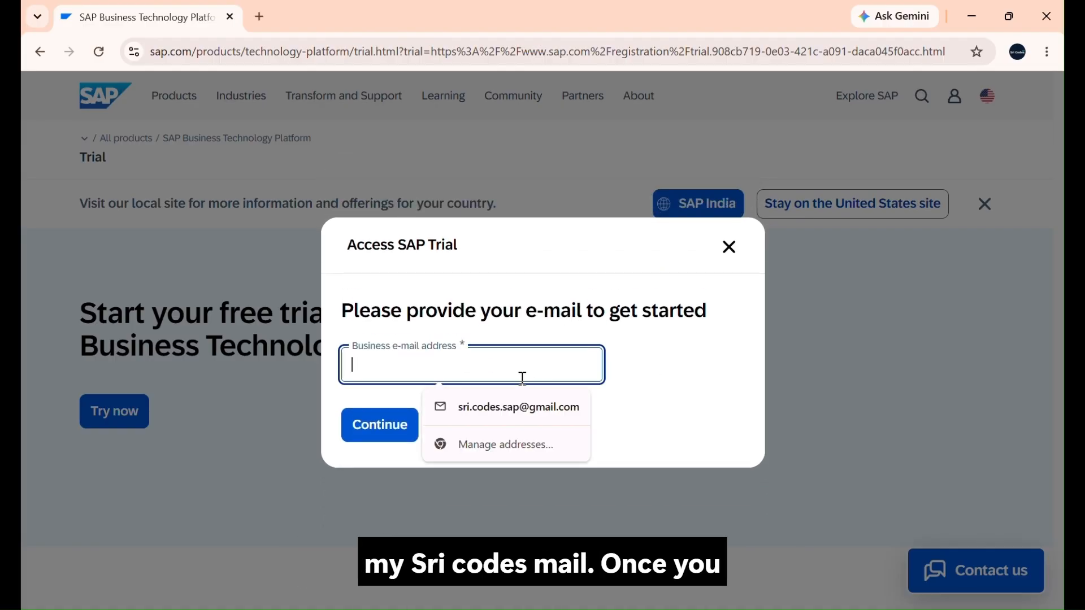
pyautogui.click(516, 406)
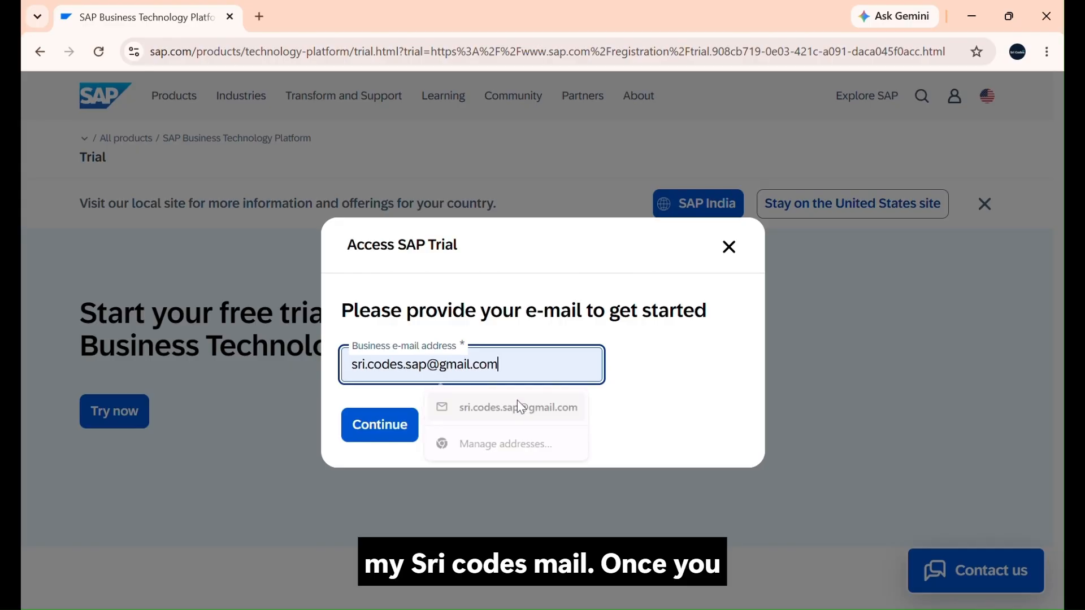
pyautogui.click(383, 428)
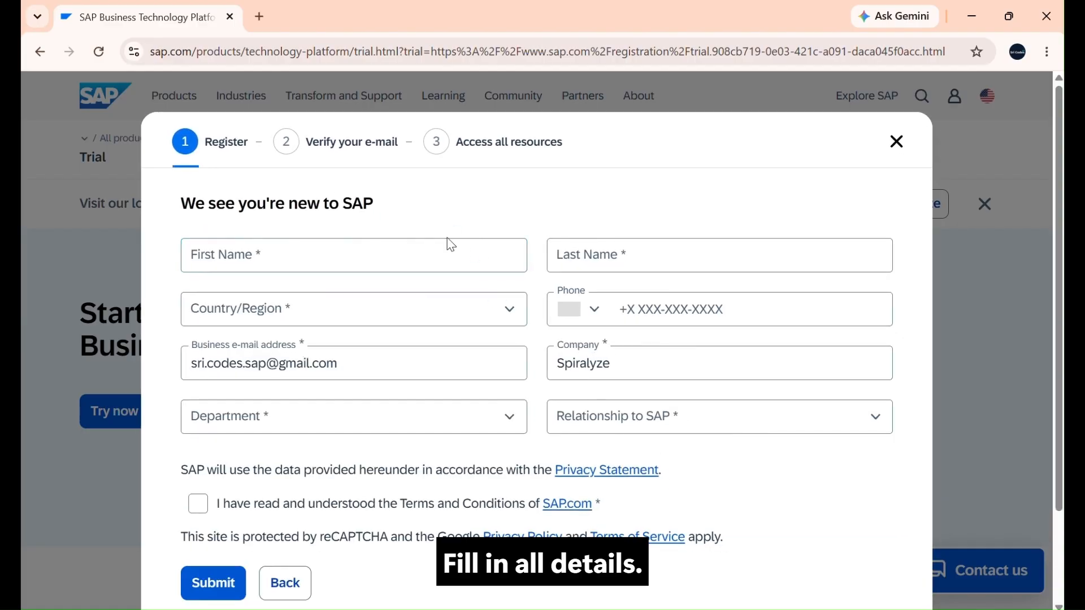
# Step: Fill in the first and last name on the registration form and set the country/region to India
pyautogui.click(444, 266)
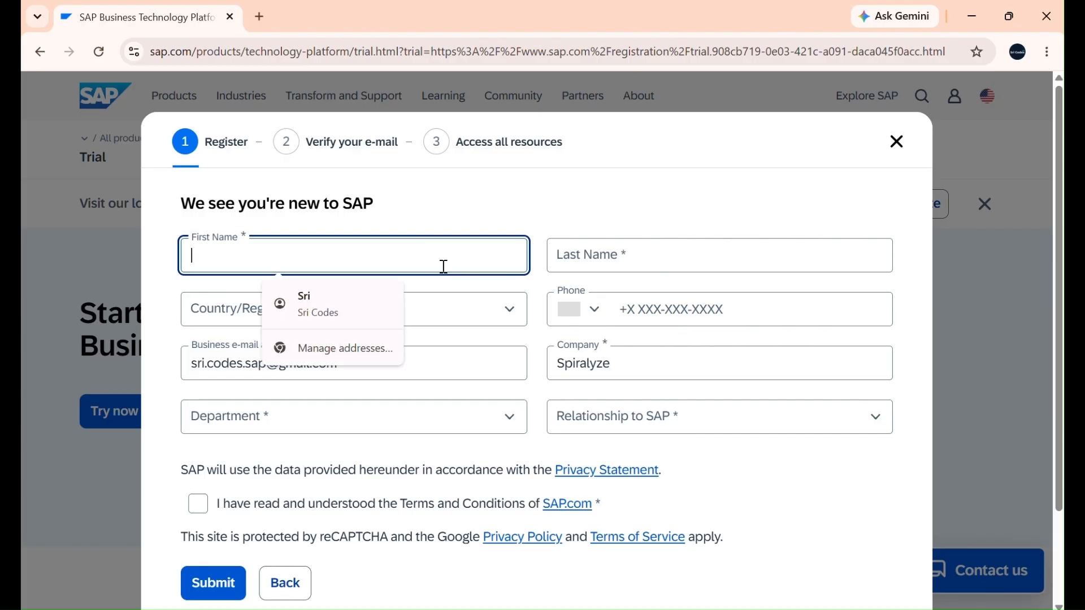
pyautogui.click(374, 309)
pyautogui.click(353, 322)
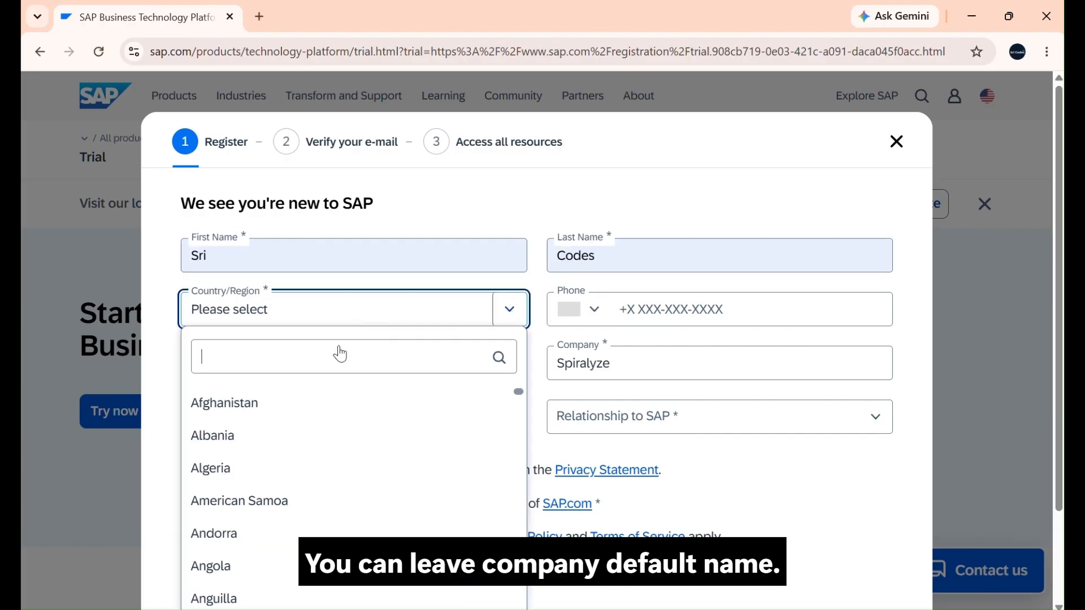
pyautogui.write('in')
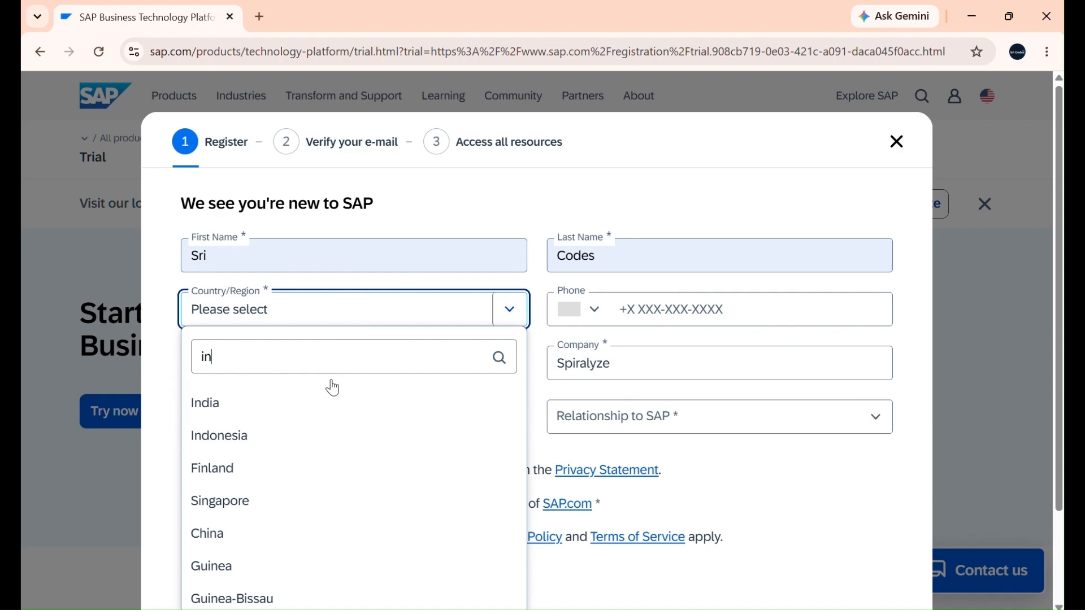
pyautogui.click(340, 403)
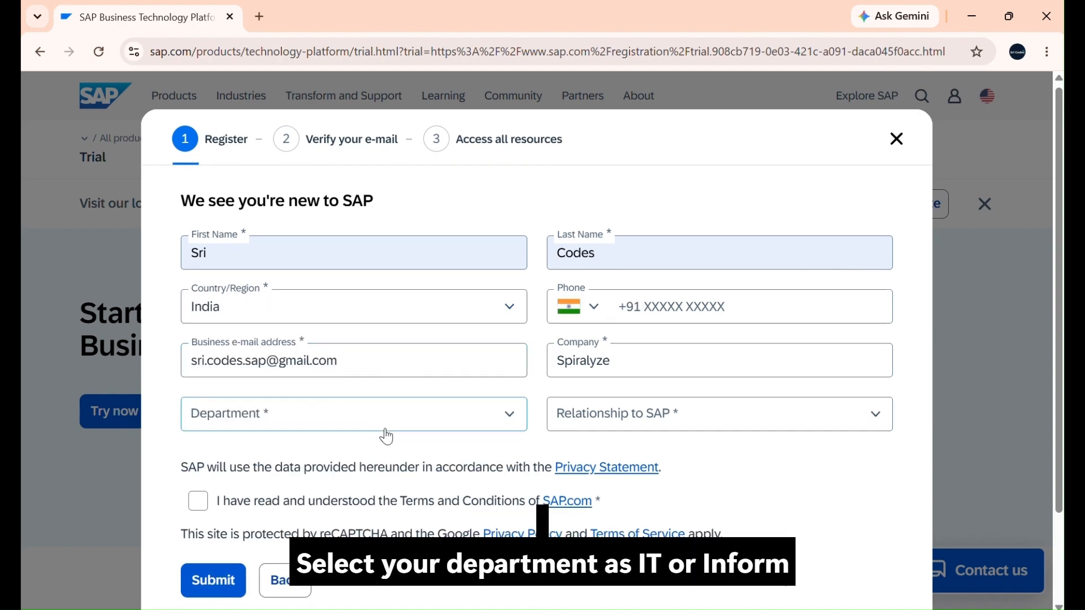
# Step: Set the department on the registration form to Inform. Technology
pyautogui.scroll(-1, 445, 348)
pyautogui.click(507, 343)
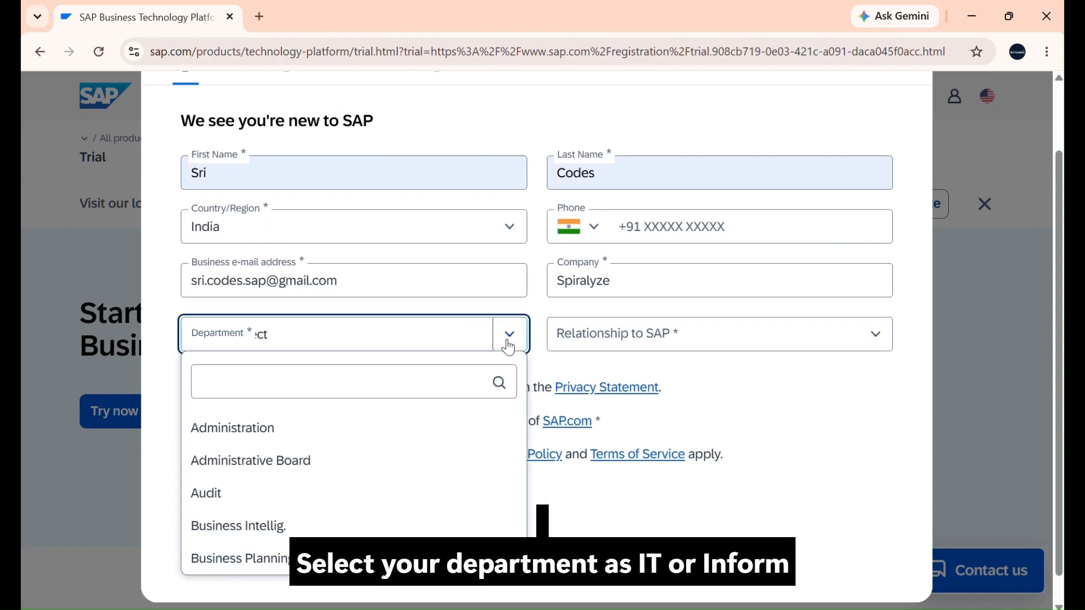
pyautogui.scroll(-4, 462, 443)
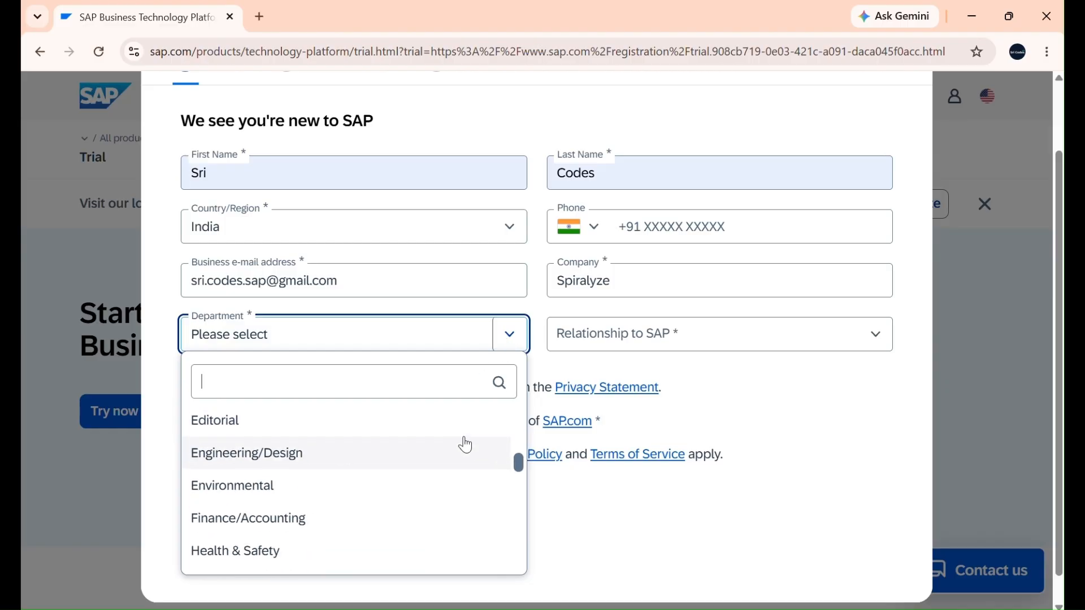
pyautogui.scroll(-5, 466, 445)
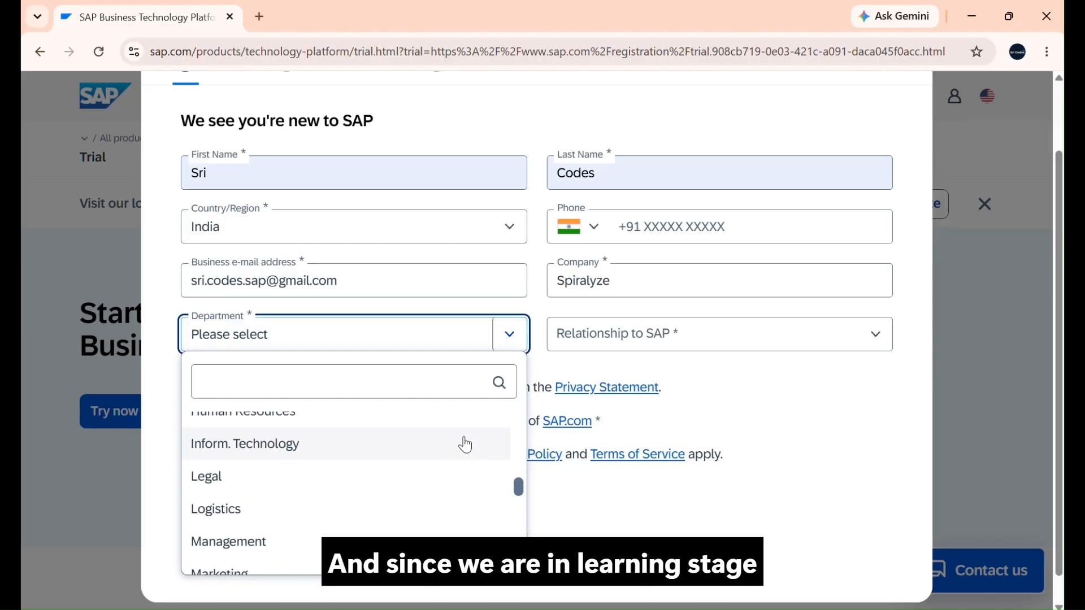
pyautogui.scroll(1, 465, 445)
pyautogui.click(466, 445)
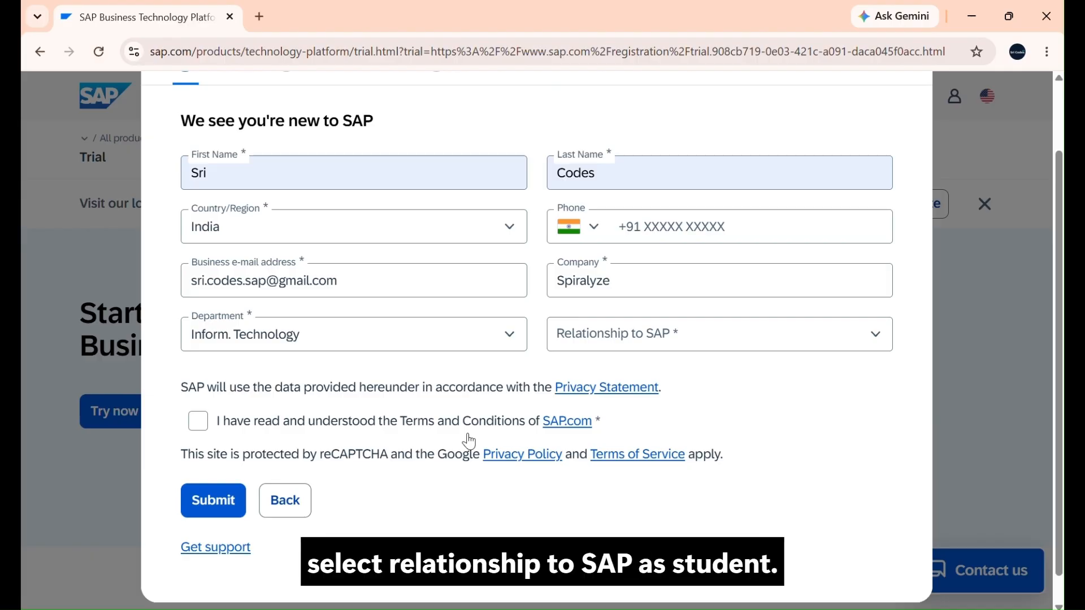
# Step: Set the relationship to SAP to Student and submit the registration with the SAP.com terms and conditions accepted
pyautogui.click(751, 326)
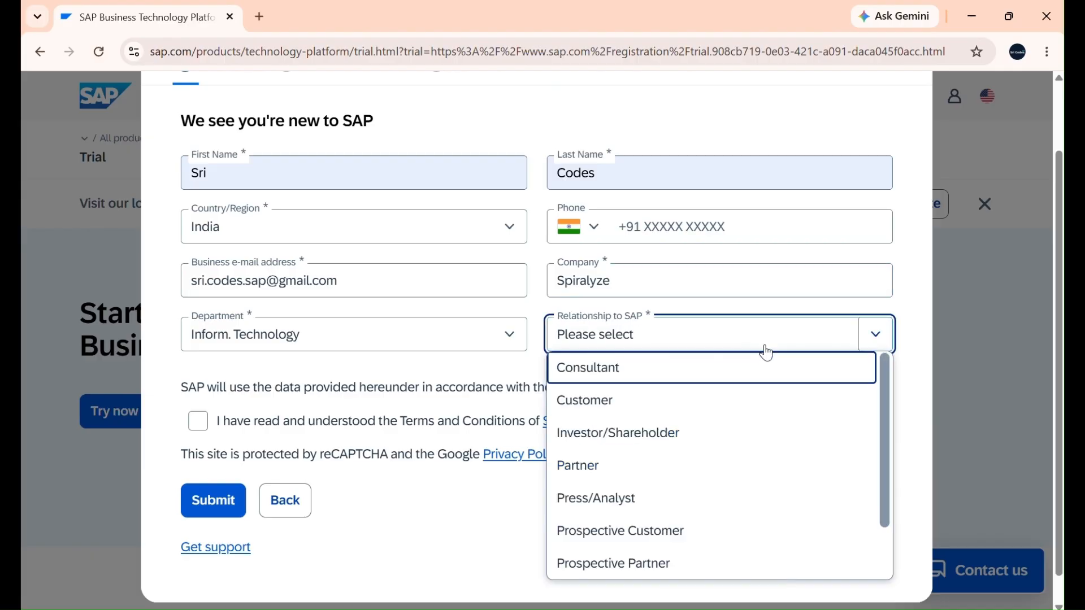
pyautogui.scroll(-3, 766, 427)
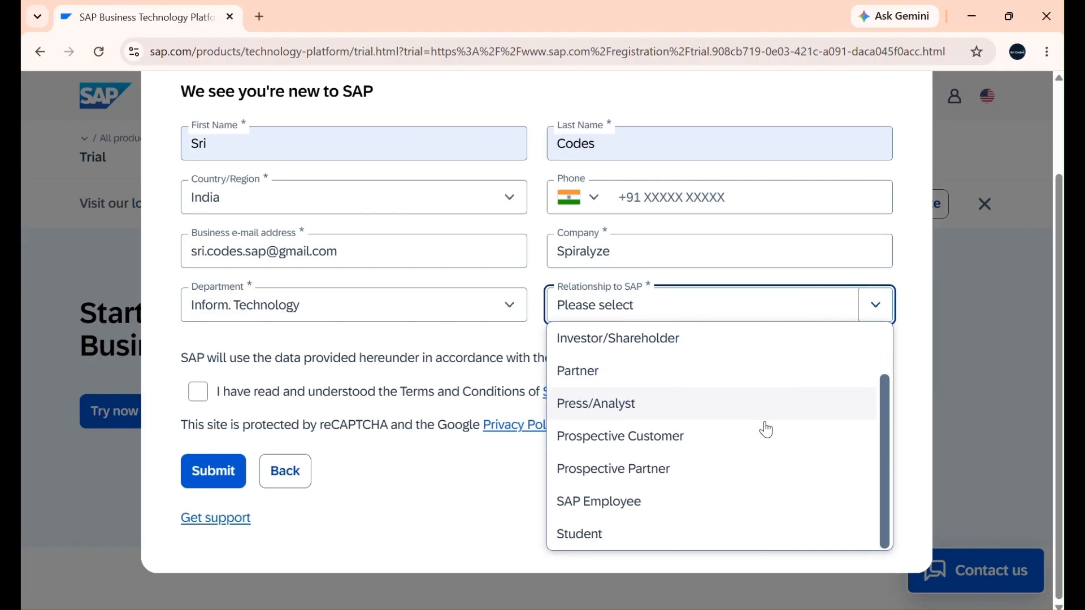
pyautogui.click(730, 534)
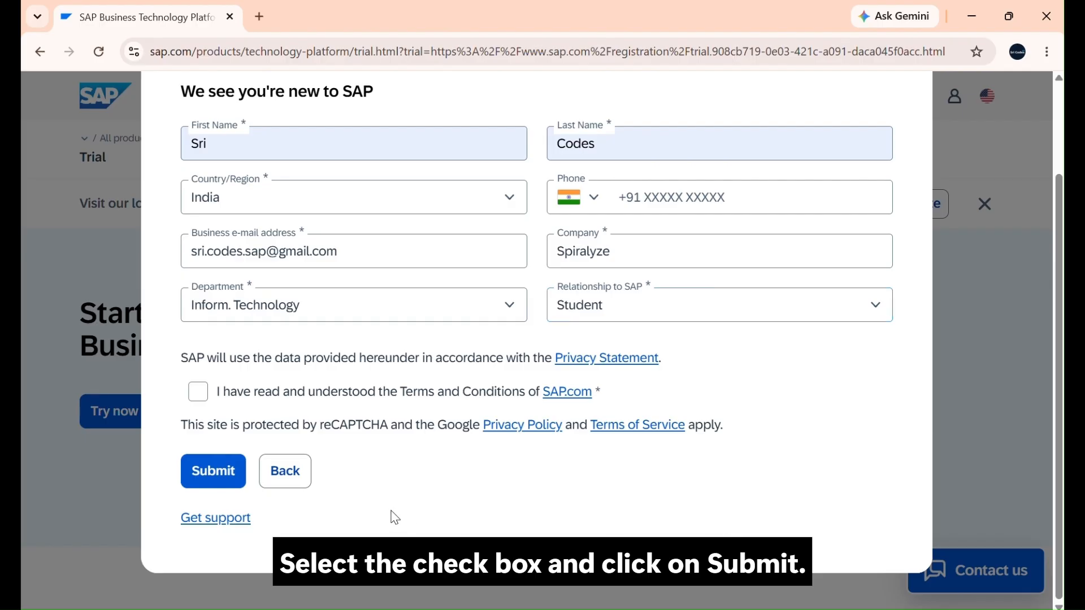
pyautogui.click(198, 394)
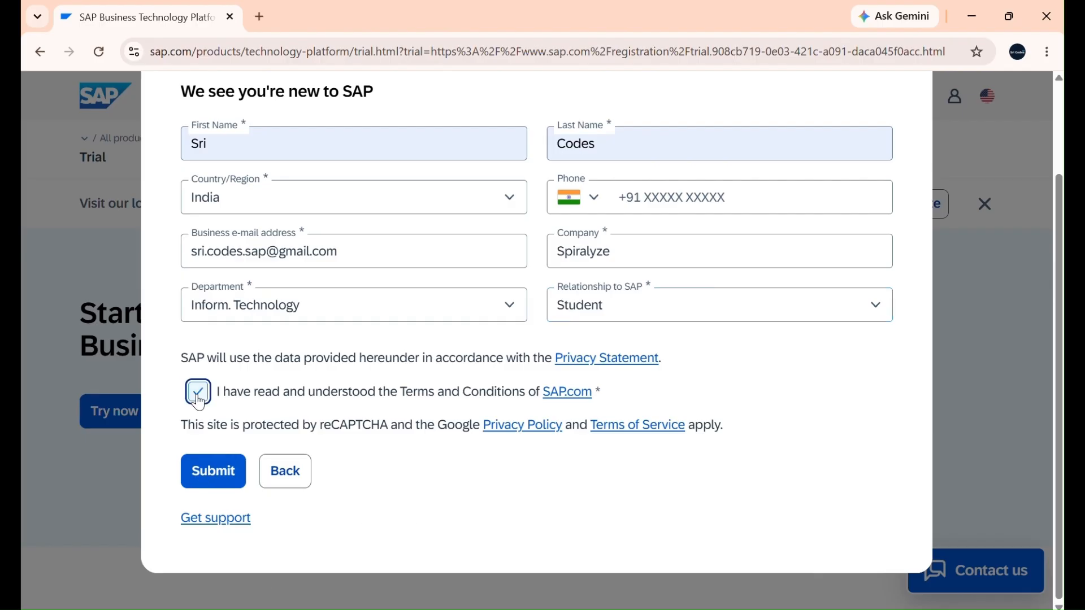
pyautogui.click(224, 471)
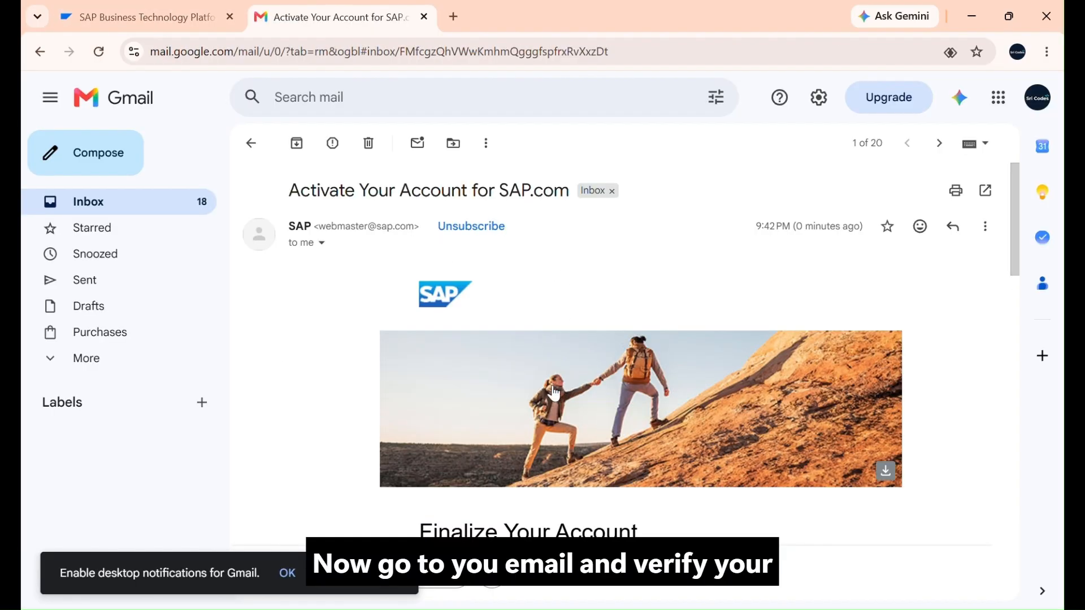
# Step: Switch to Gmail and follow the account activation link in the SAP.com activation e-mail
pyautogui.scroll(-6, 554, 385)
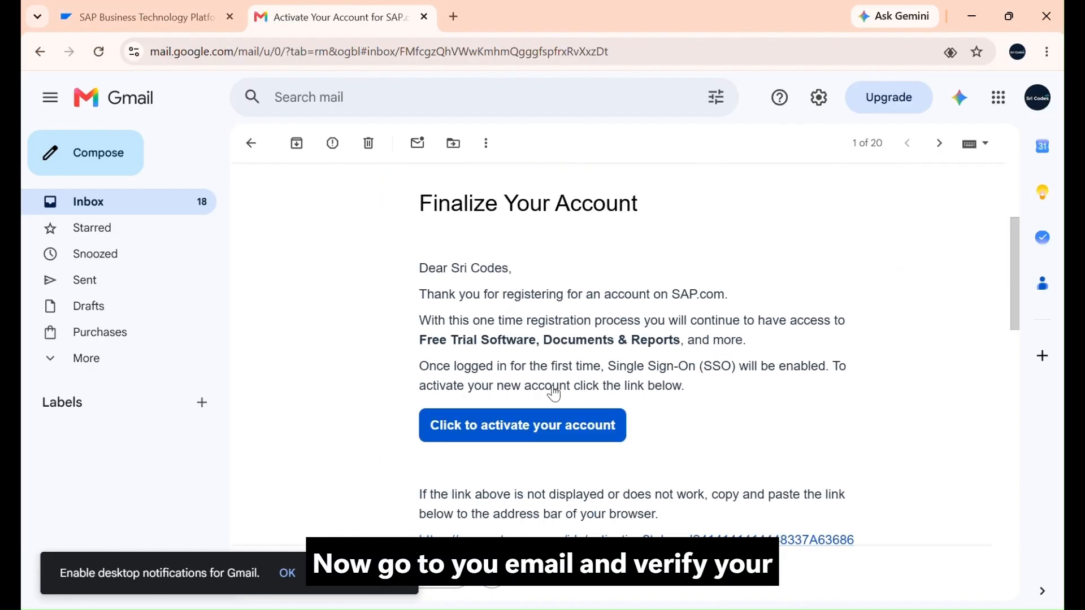
pyautogui.scroll(-2, 554, 386)
pyautogui.click(577, 320)
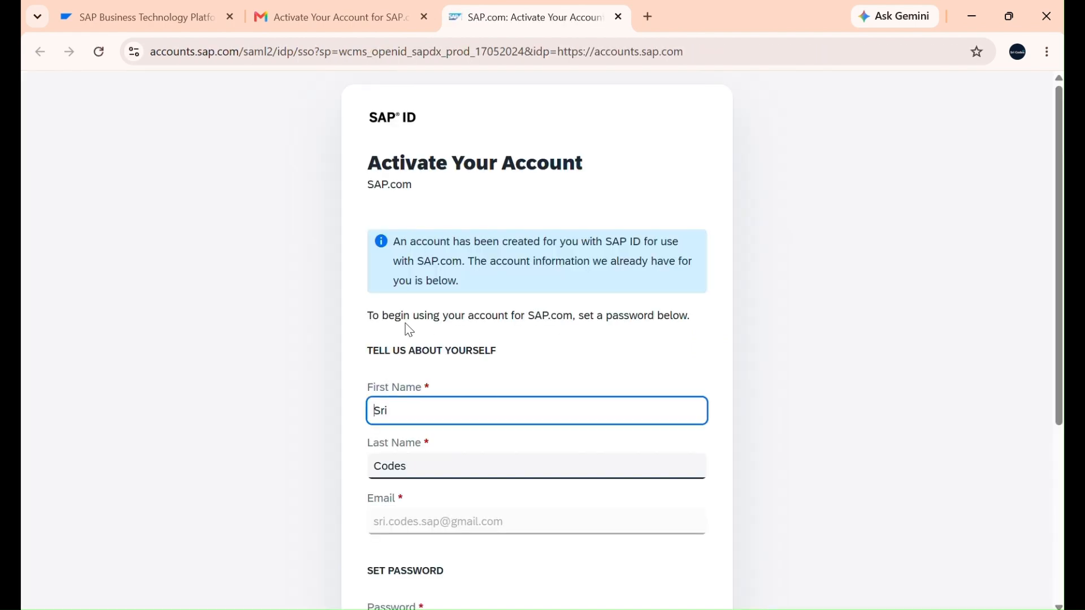
# Step: Enter a self-chosen account password instead of the suggested one, re-enter it, and submit the activation form
pyautogui.scroll(-5, 516, 382)
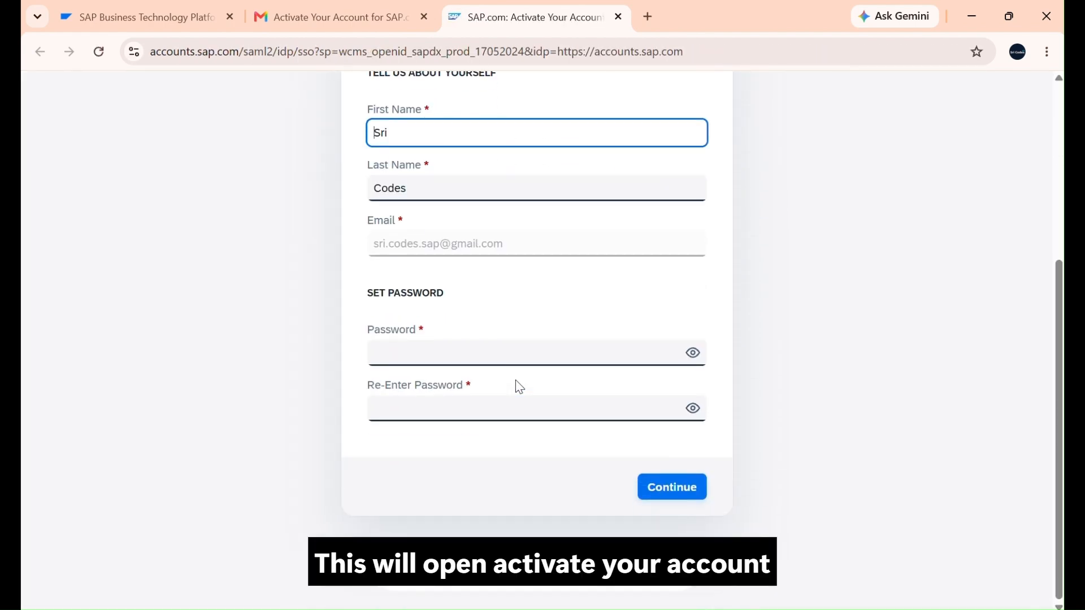
pyautogui.click(521, 359)
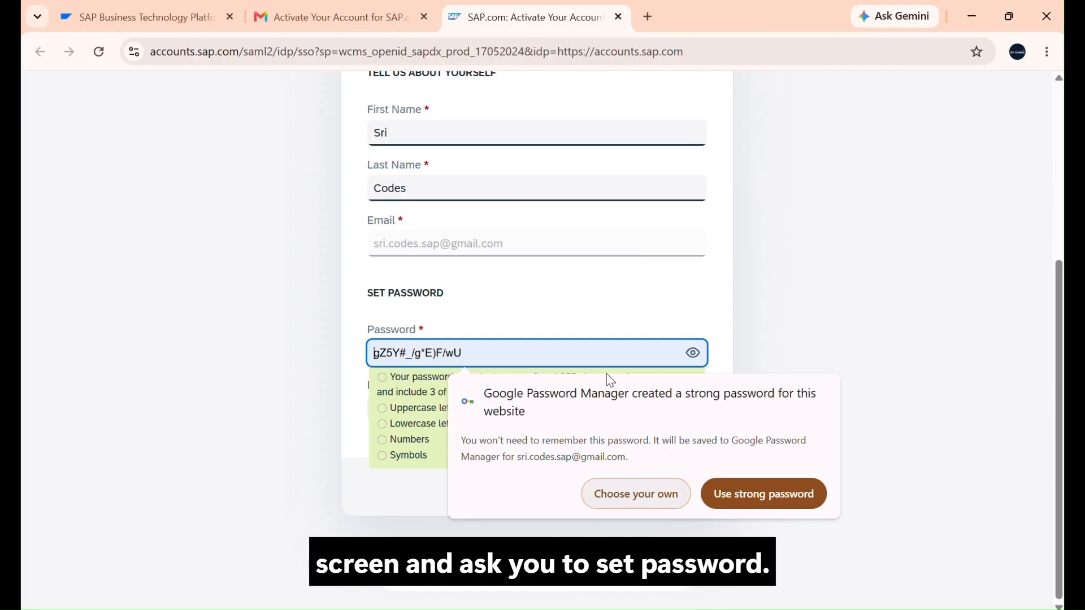
pyautogui.click(661, 494)
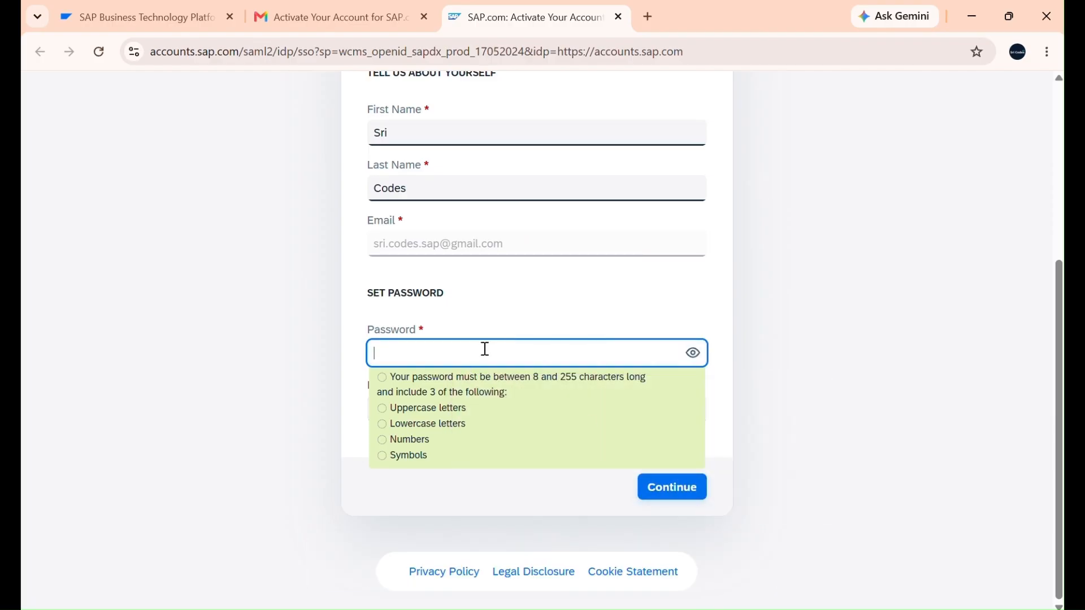
pyautogui.write('••••••••••••')
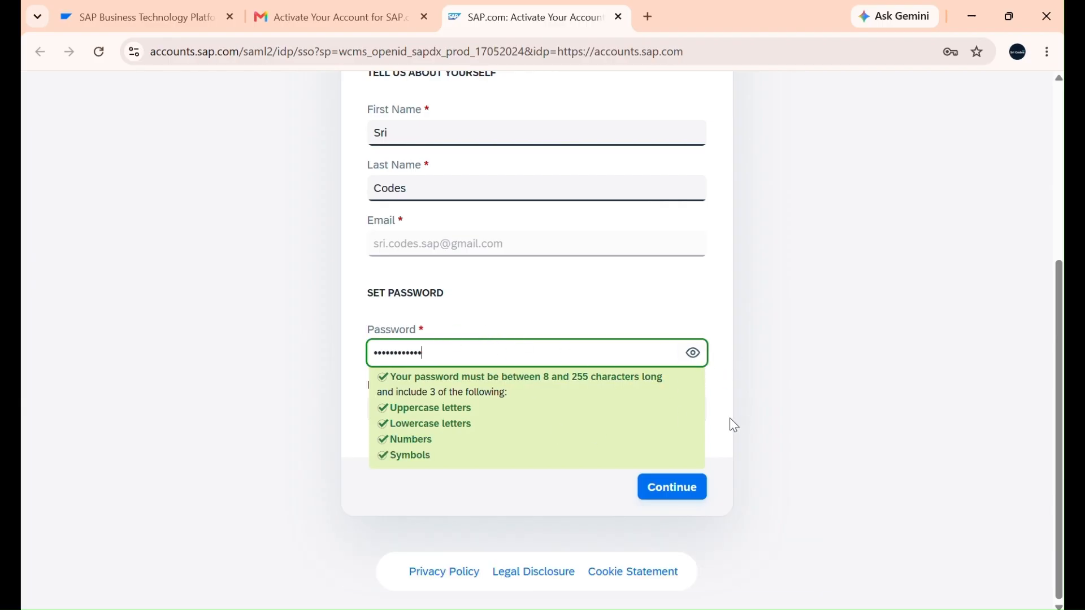
pyautogui.click(542, 407)
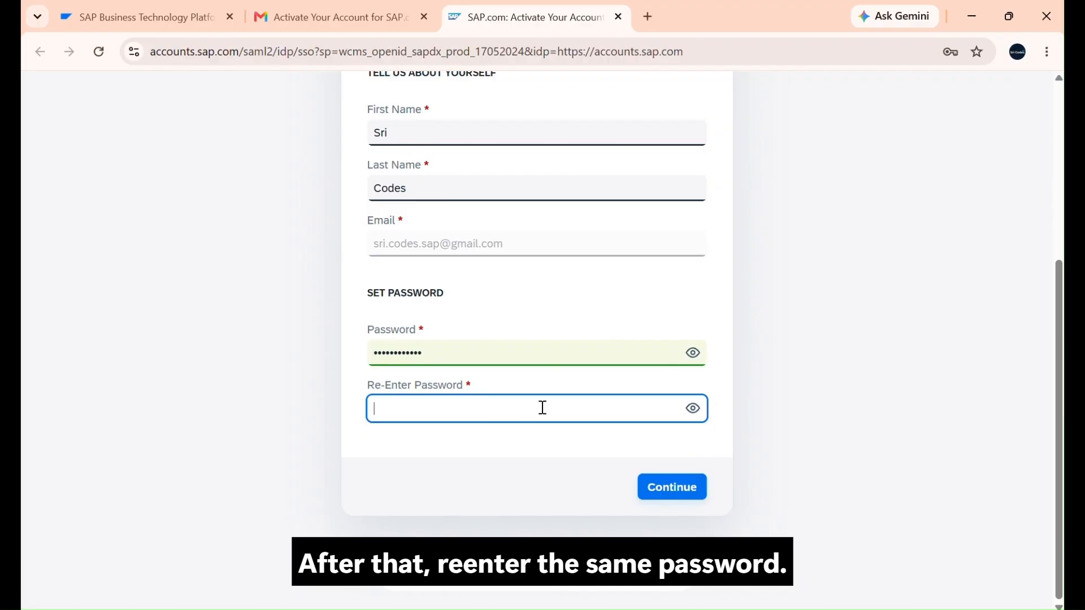
pyautogui.write('••••••••••••')
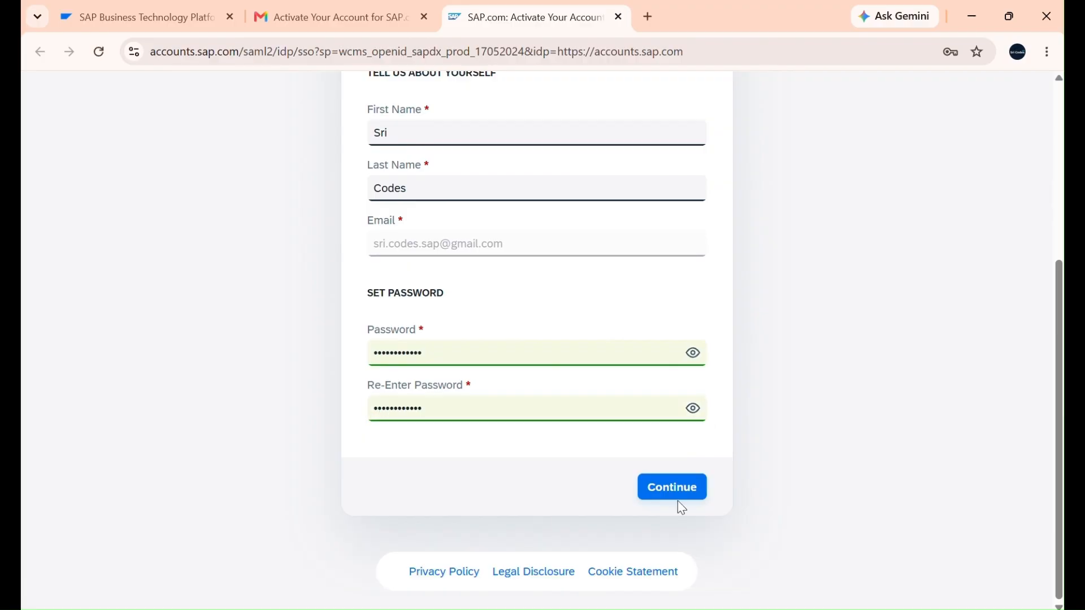
pyautogui.click(677, 501)
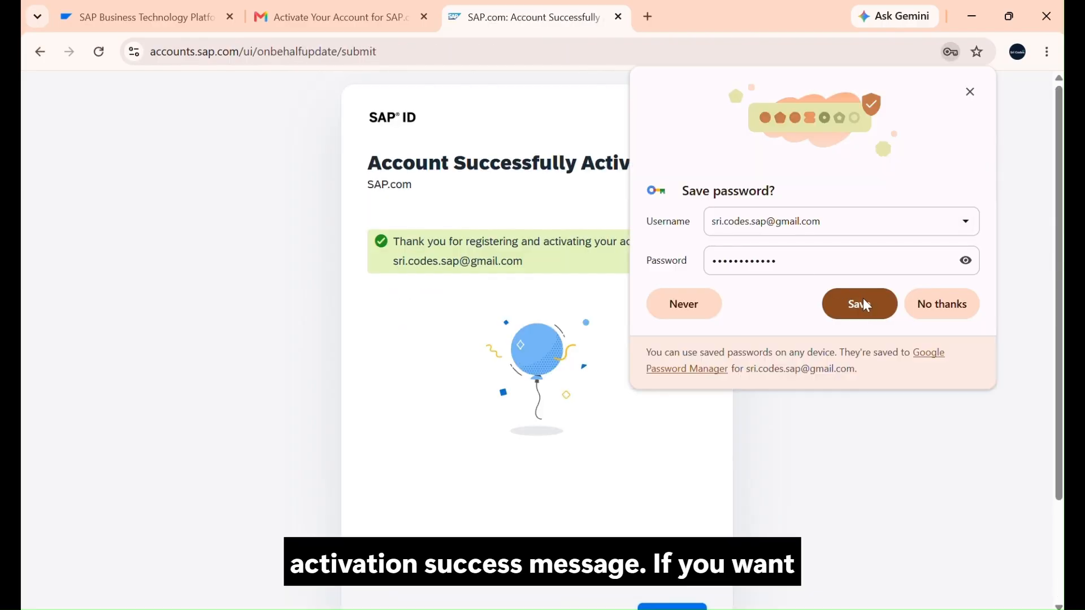
# Step: Decline saving the password in the browser and continue from the activation page to start the SAP BTP trial
pyautogui.click(927, 312)
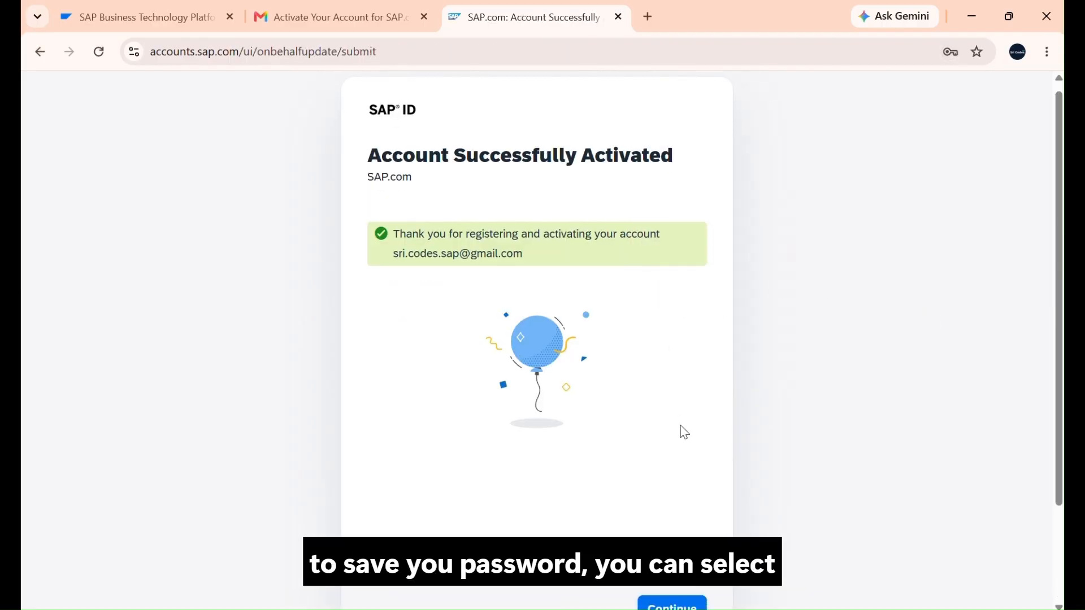
pyautogui.scroll(-2, 683, 432)
pyautogui.click(680, 487)
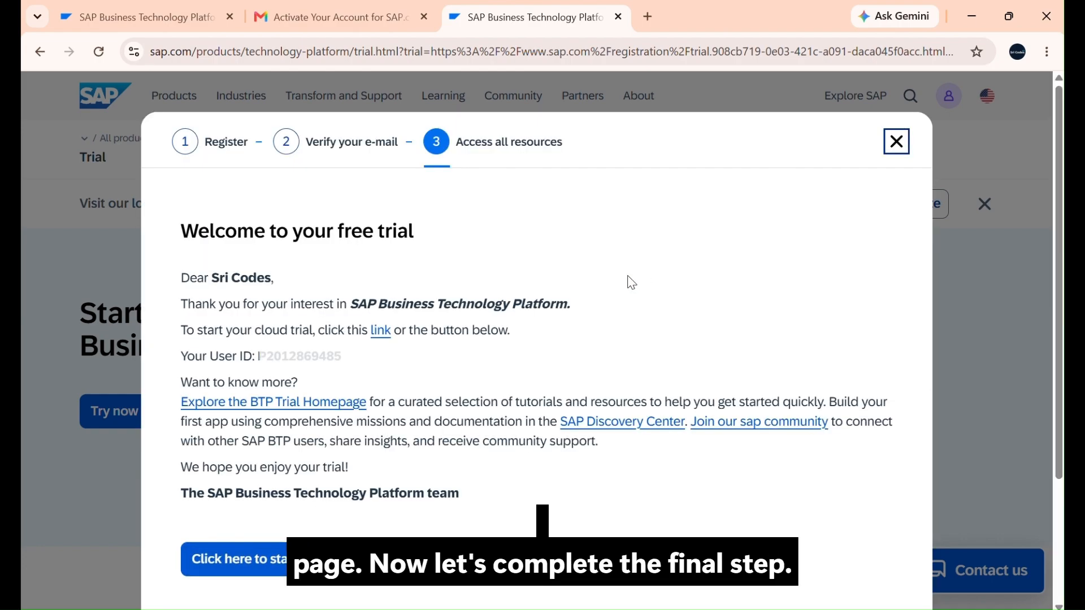
pyautogui.scroll(-1, 525, 395)
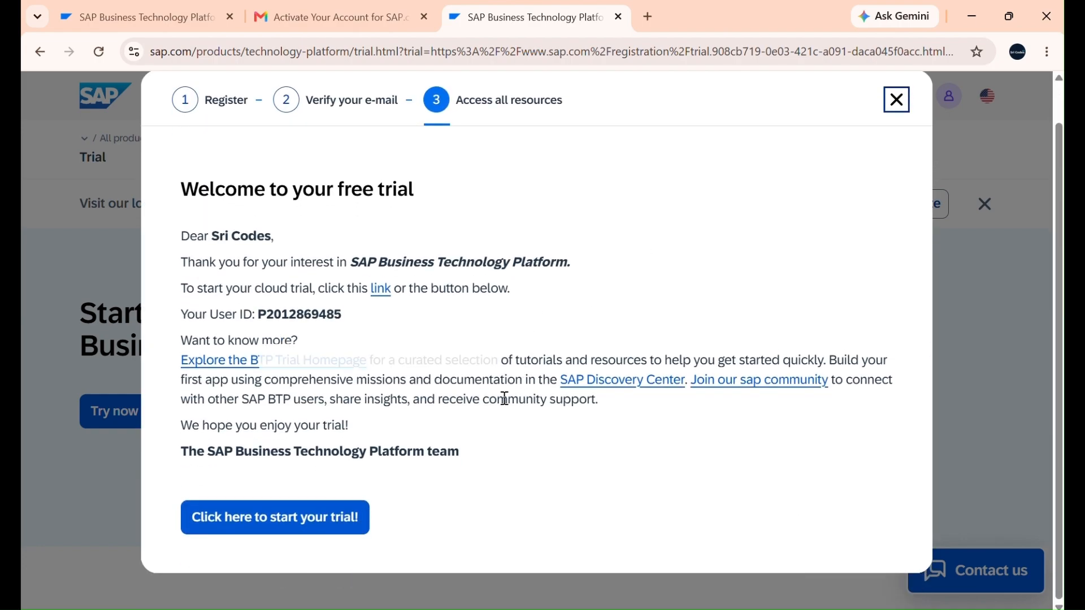
pyautogui.click(310, 532)
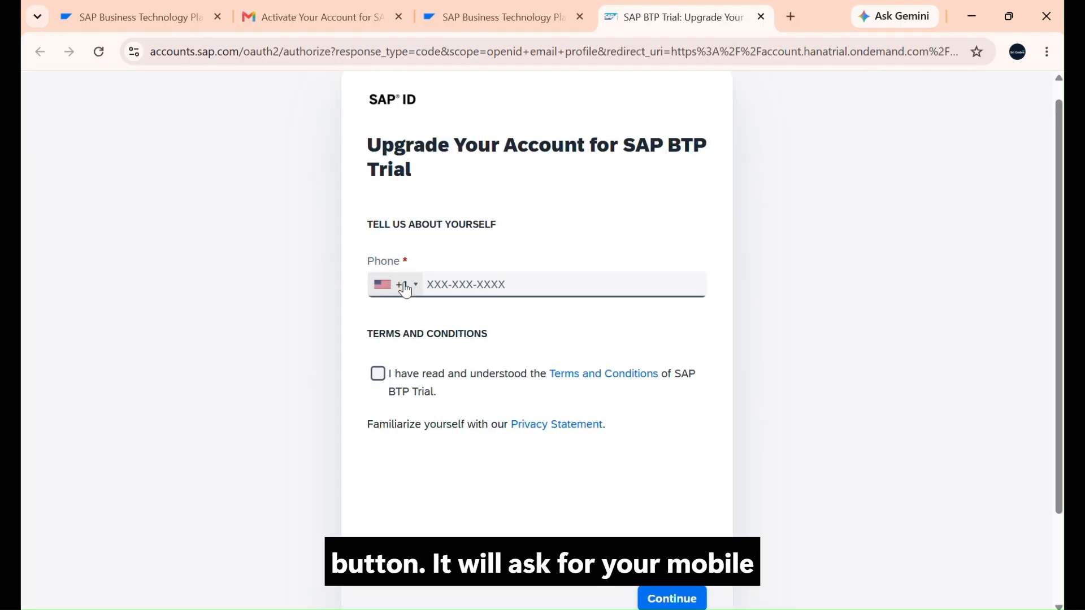
# Step: Set the phone country code to India (+91), accept the SAP BTP Trial terms and conditions, and enter the phone number
pyautogui.click(395, 282)
pyautogui.scroll(15, 421, 395)
pyautogui.click(423, 407)
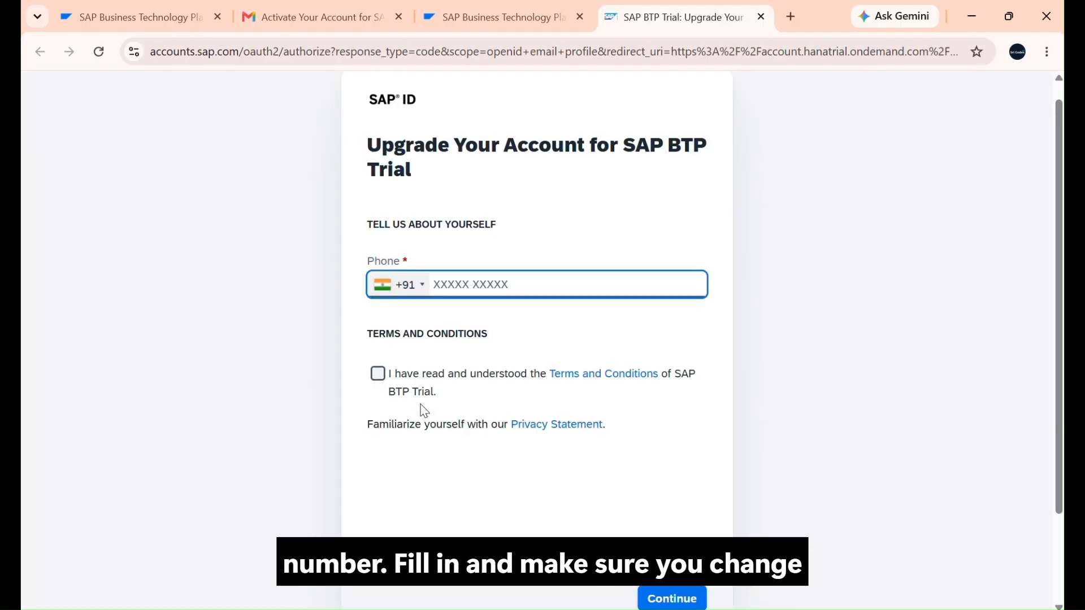
pyautogui.click(378, 373)
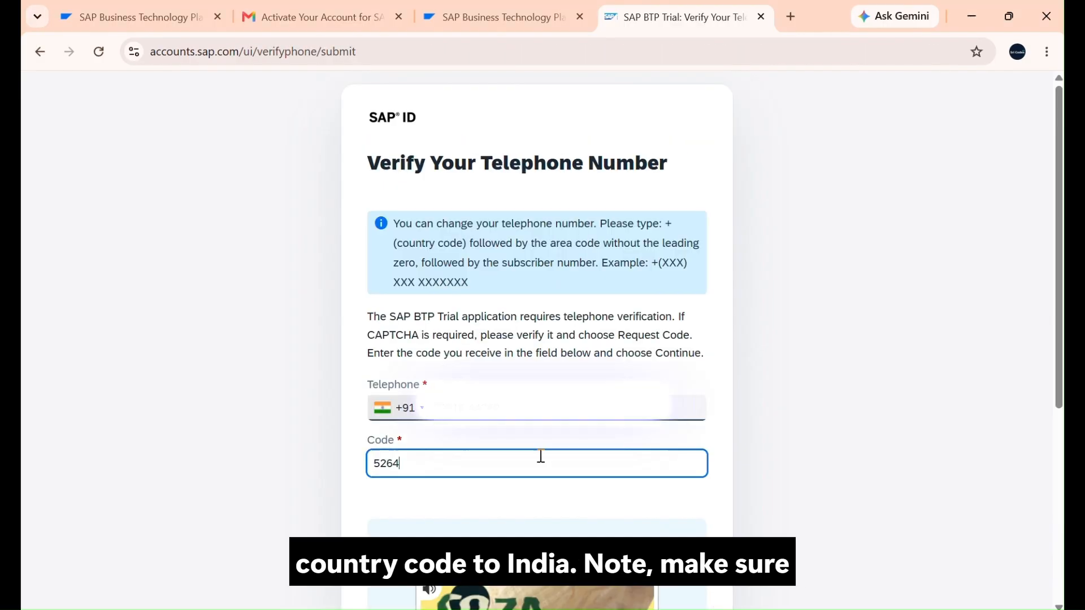
pyautogui.write('36')
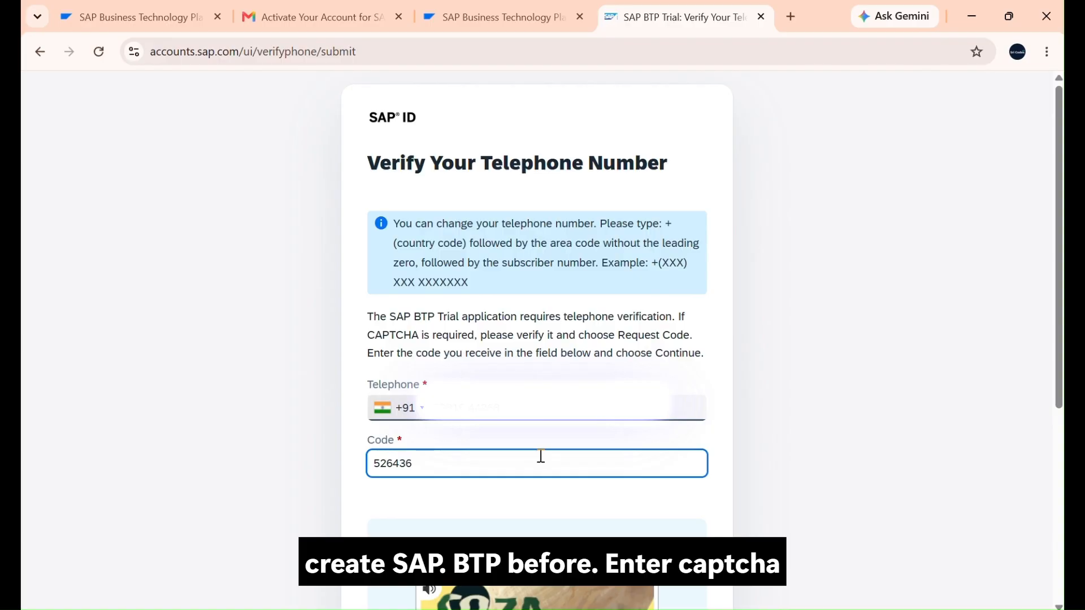
# Step: Submit the telephone verification code and accept all cookies in the SAP BTP Cockpit
pyautogui.scroll(-5, 541, 456)
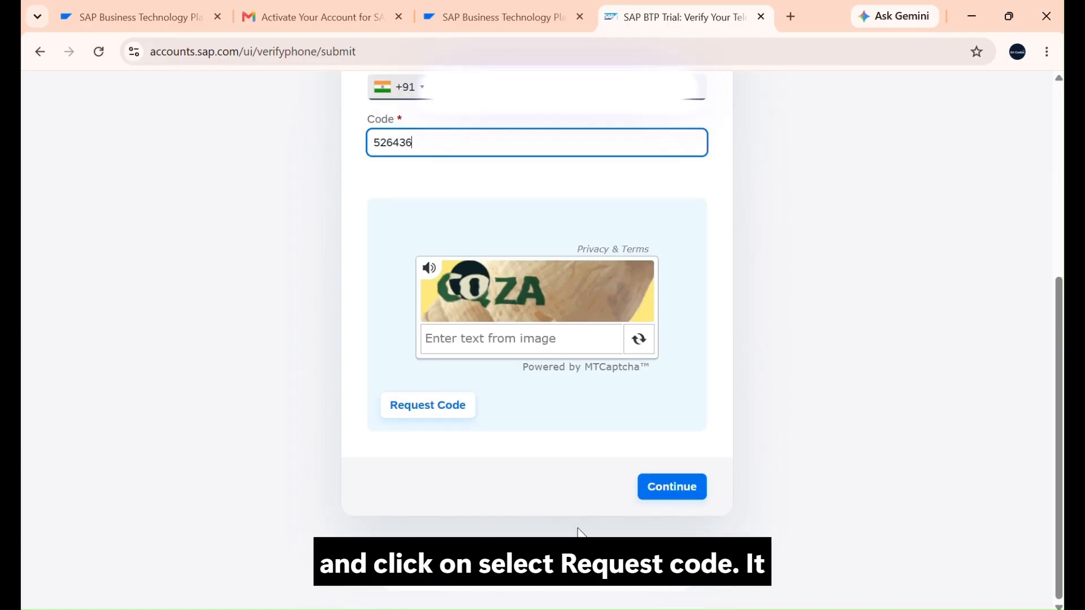
pyautogui.click(677, 489)
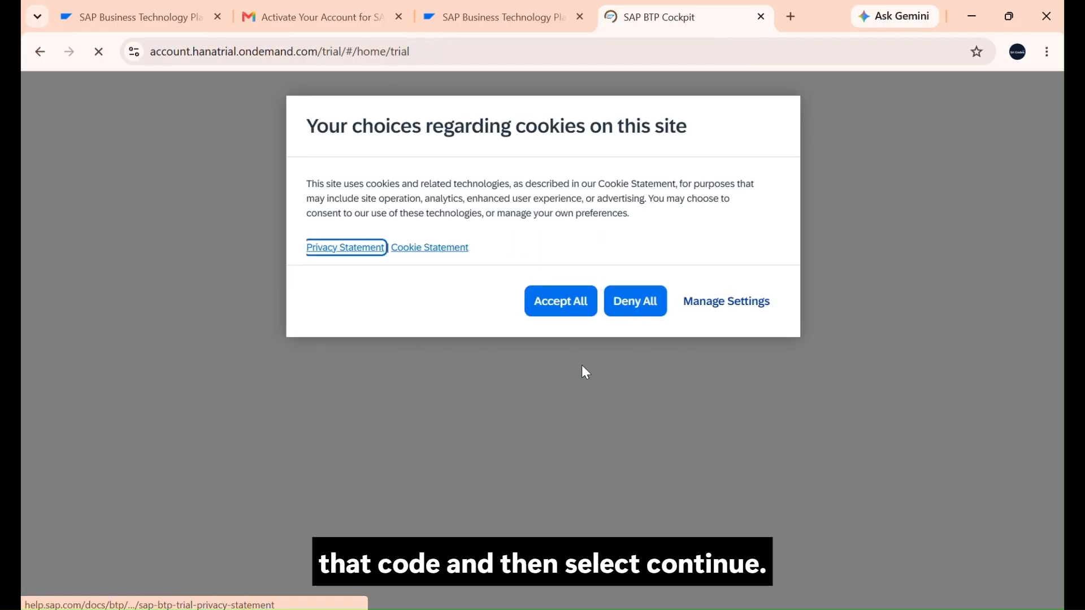
pyautogui.click(567, 318)
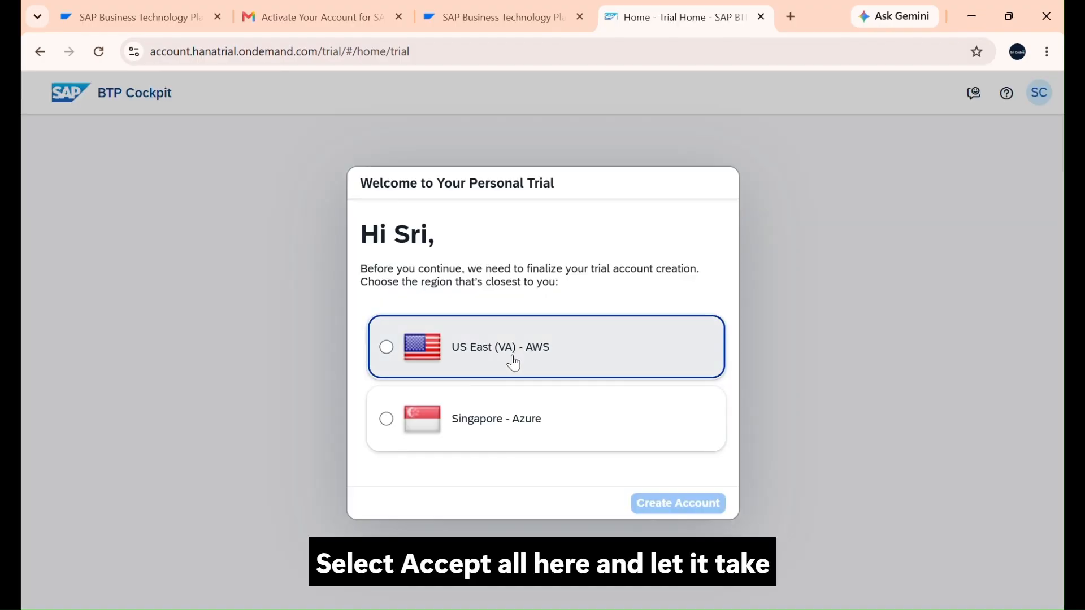
# Step: Create the trial account in the US East (VA) - AWS region and continue once its setup has completed
pyautogui.click(514, 364)
pyautogui.click(641, 506)
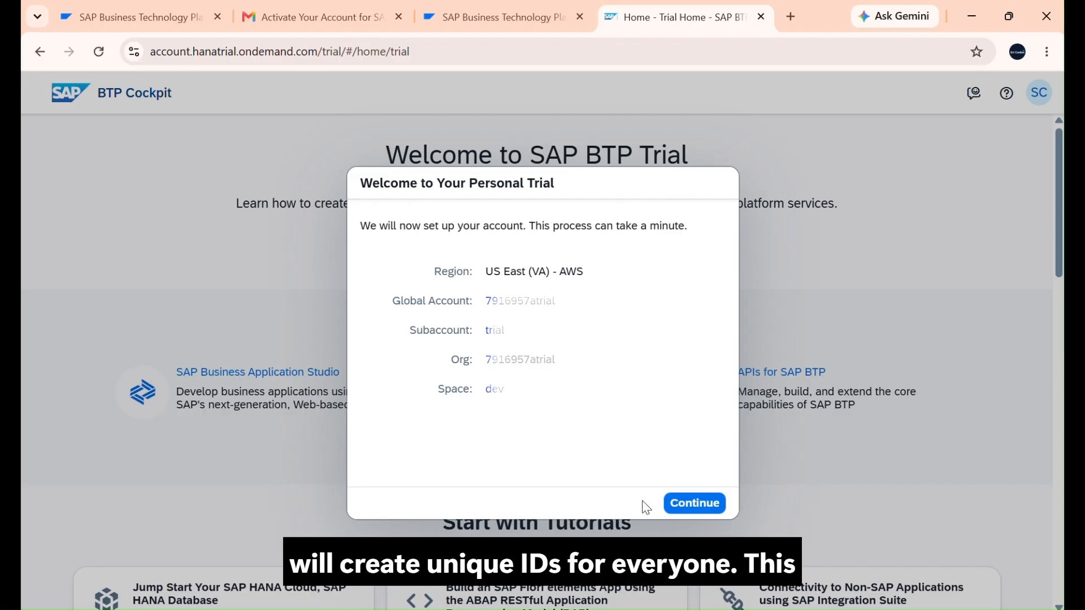
pyautogui.click(693, 502)
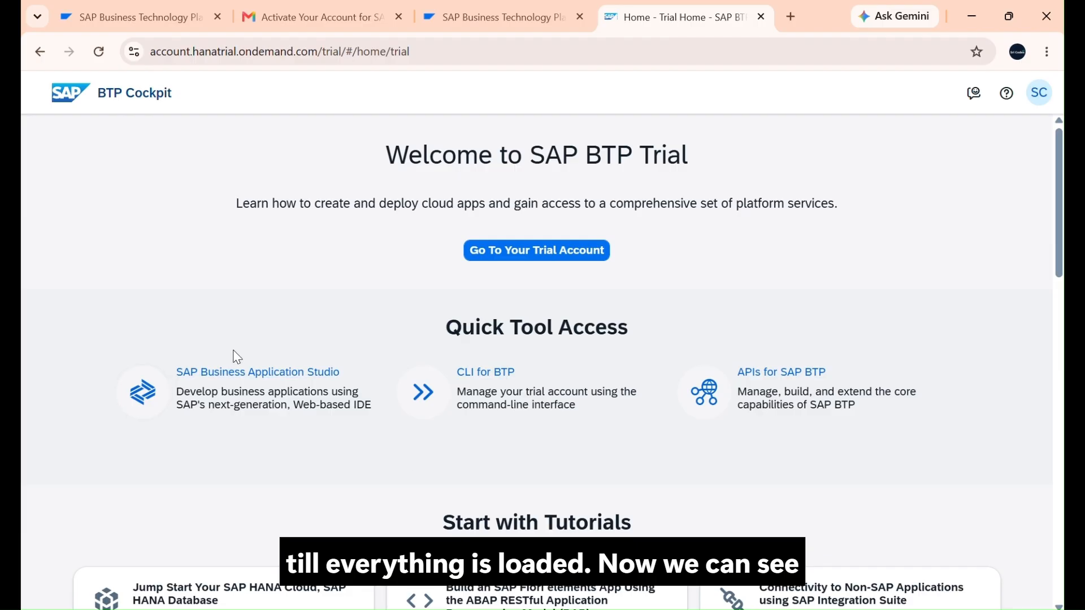
# Step: Go to the trial account, dismiss the Audit Log Viewer notice, and open the trial subaccount
pyautogui.click(552, 253)
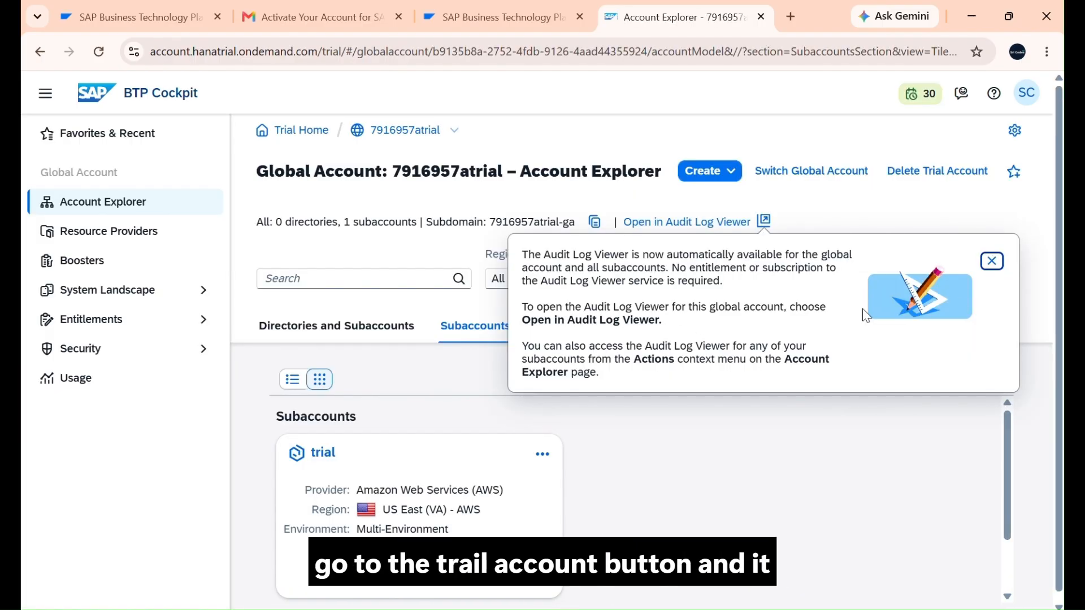
pyautogui.click(991, 261)
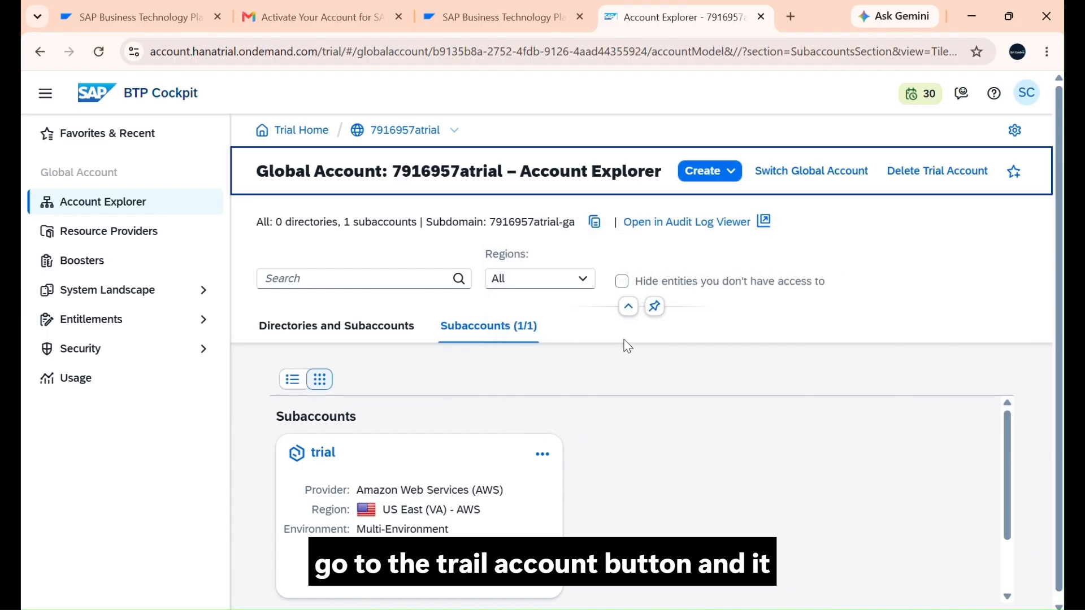
pyautogui.scroll(-2, 506, 402)
pyautogui.scroll(1, 506, 398)
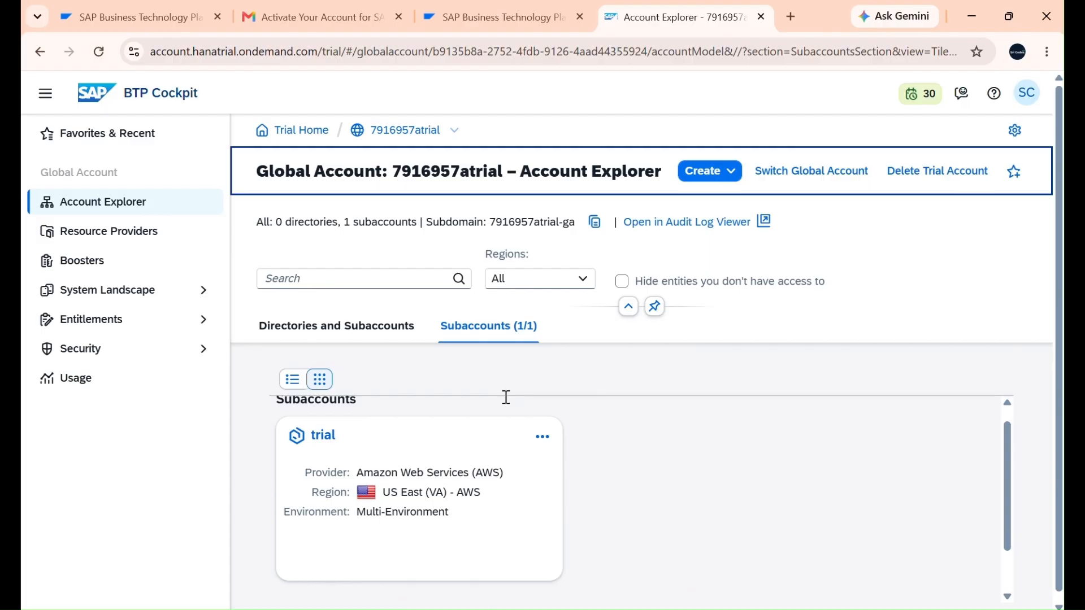
pyautogui.click(454, 522)
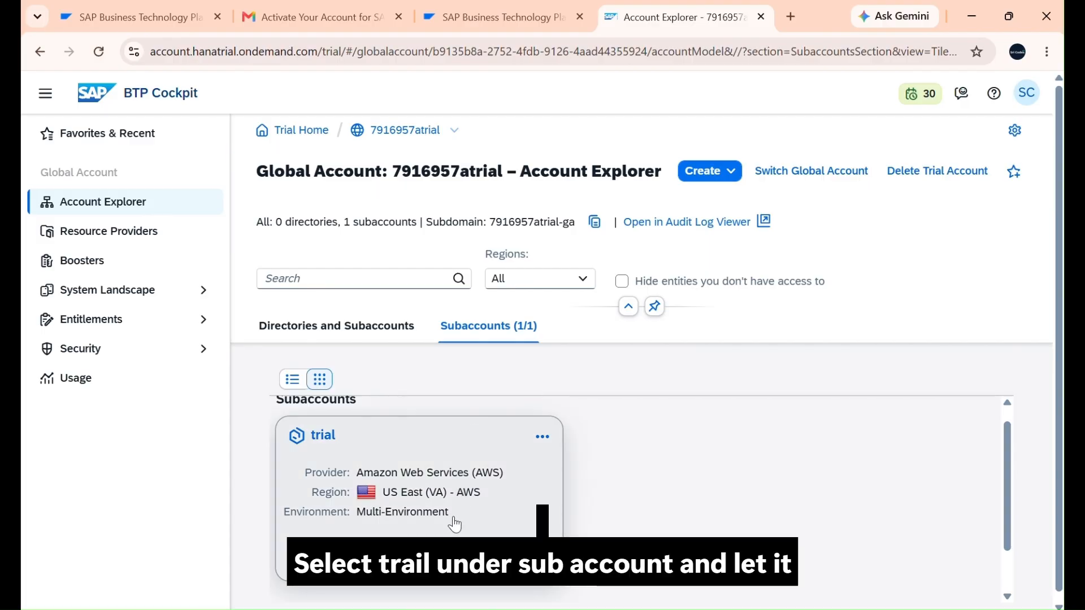
pyautogui.click(477, 455)
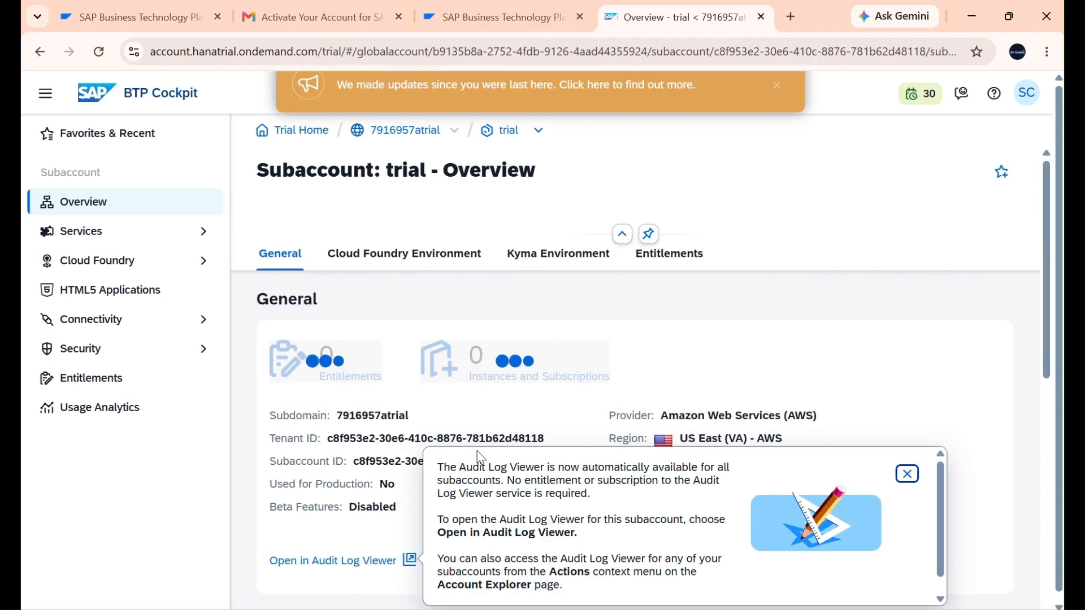
# Step: Examine the trial subaccount's overview, including its general details, Cloud Foundry and Kyma environments, and entitlements
pyautogui.scroll(-6, 468, 405)
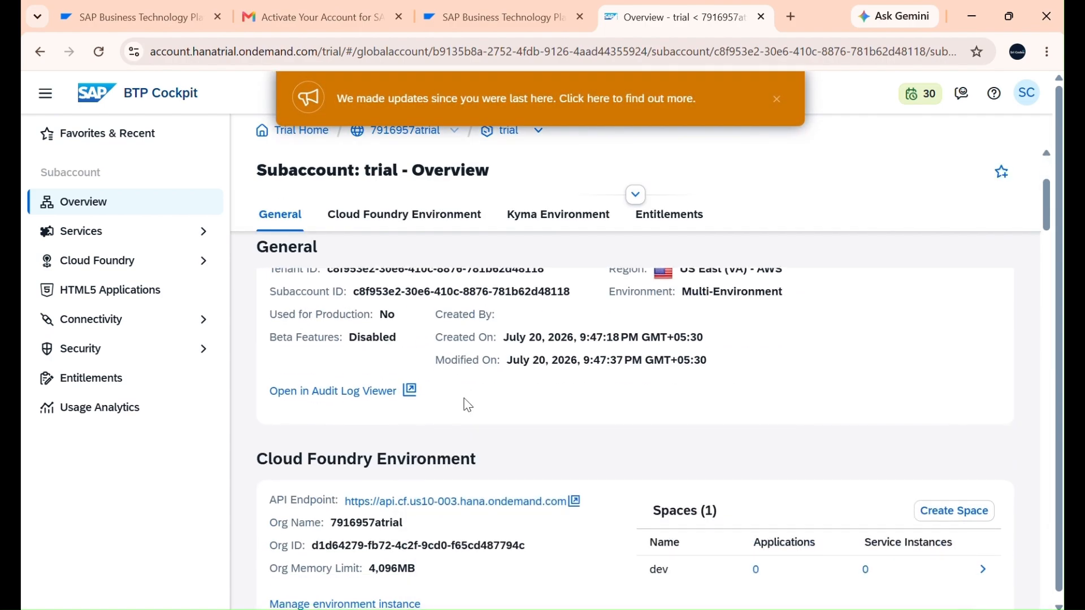
pyautogui.scroll(-5, 468, 405)
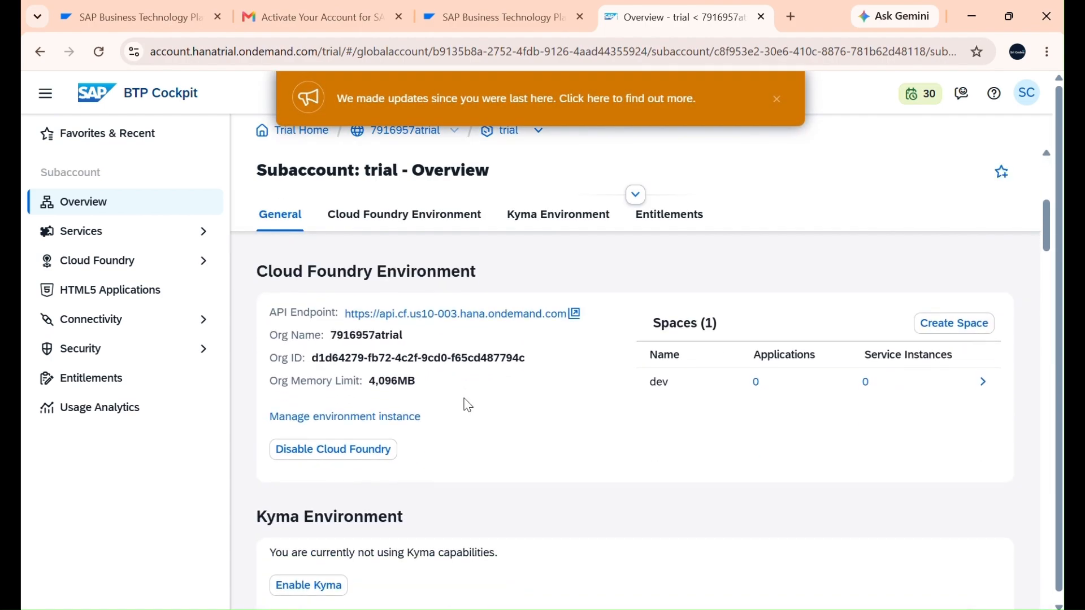
pyautogui.scroll(10, 468, 405)
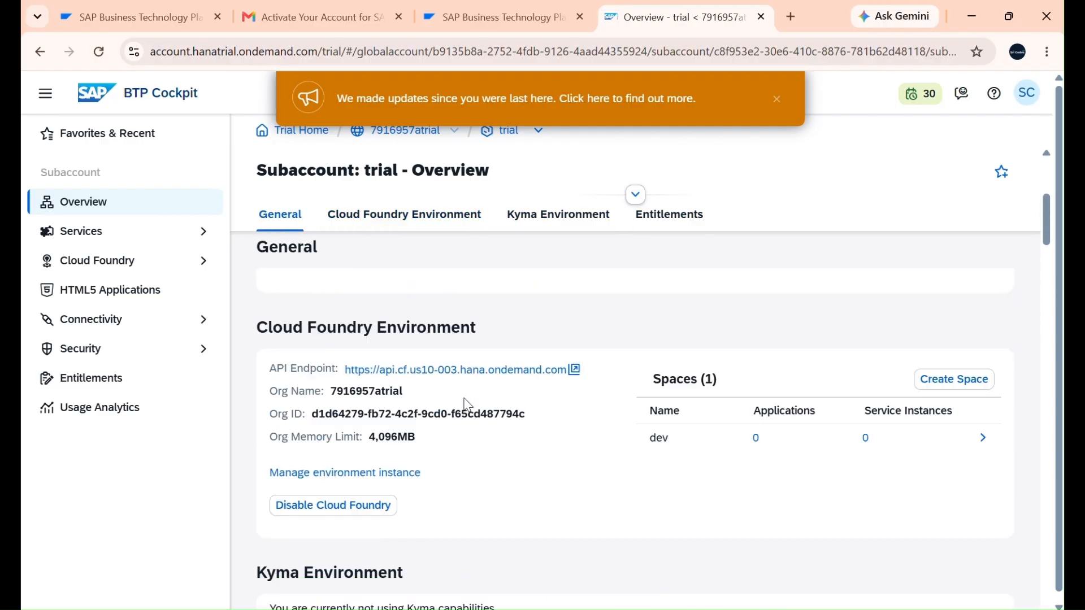
pyautogui.scroll(-10, 468, 405)
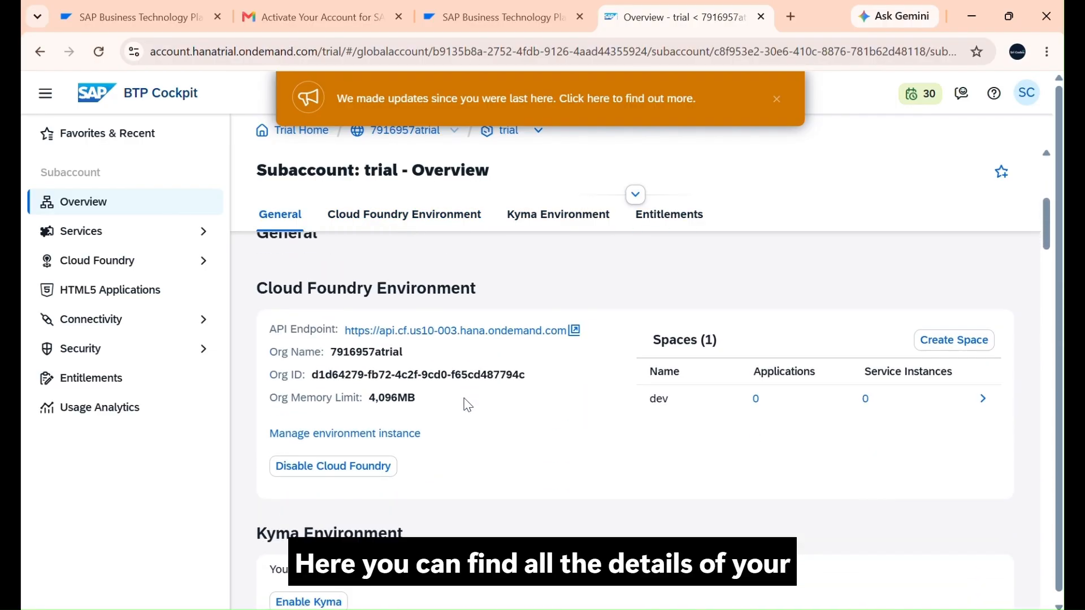
pyautogui.scroll(-10, 467, 405)
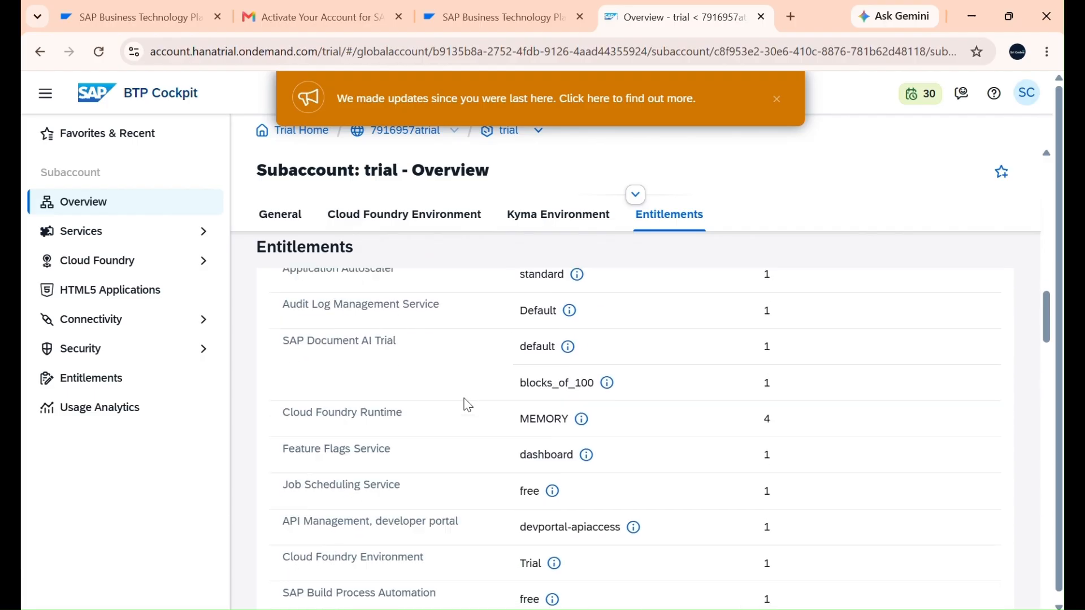
pyautogui.scroll(-5, 468, 405)
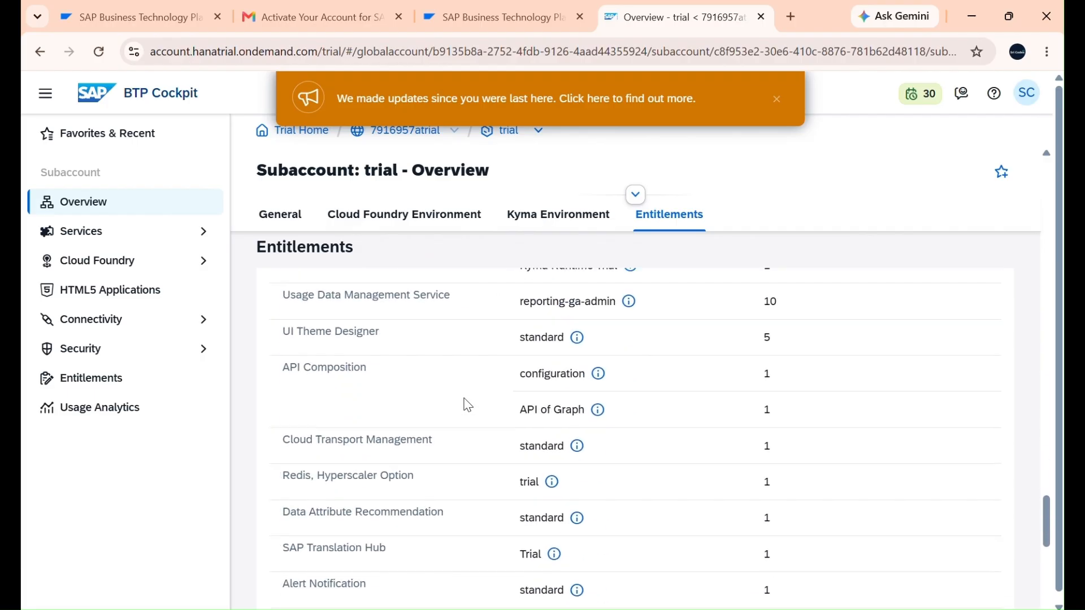
pyautogui.scroll(15, 467, 404)
pyautogui.scroll(1, 468, 405)
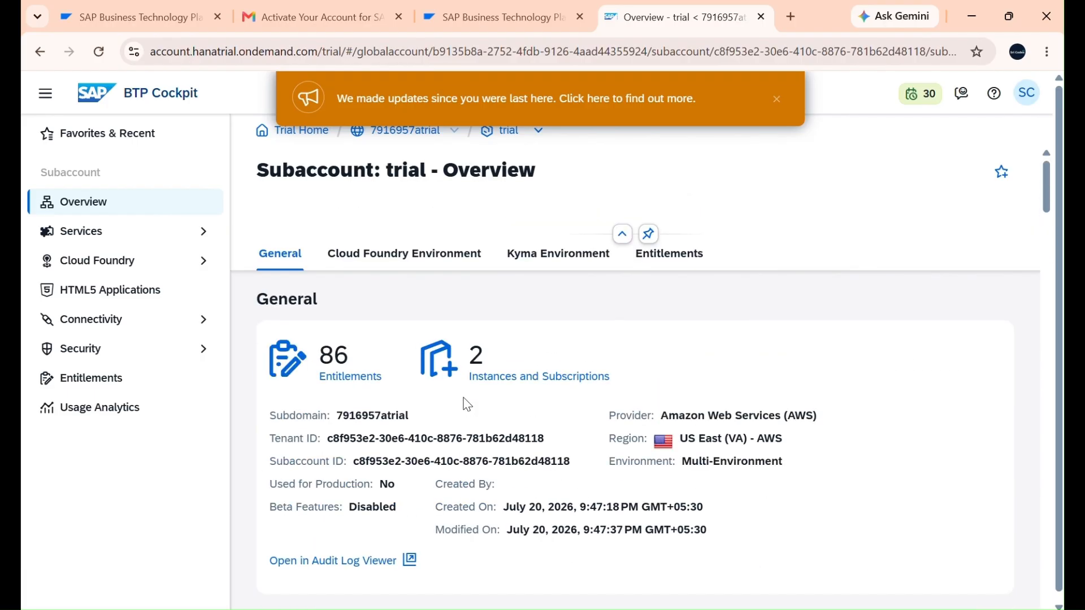
# Step: Open the Service Marketplace of the trial subaccount
pyautogui.click(73, 237)
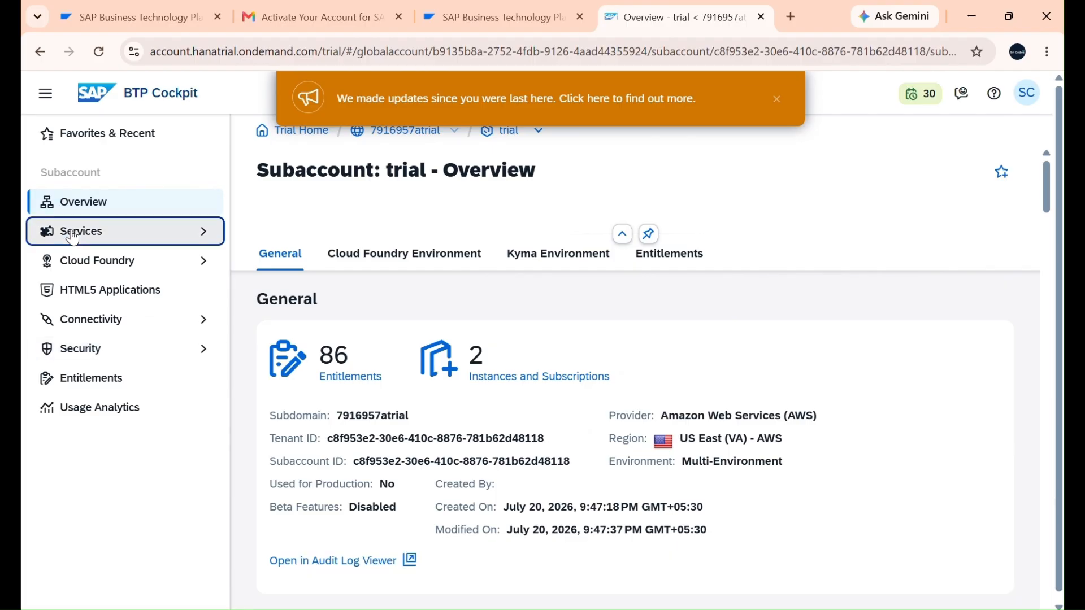
pyautogui.click(73, 238)
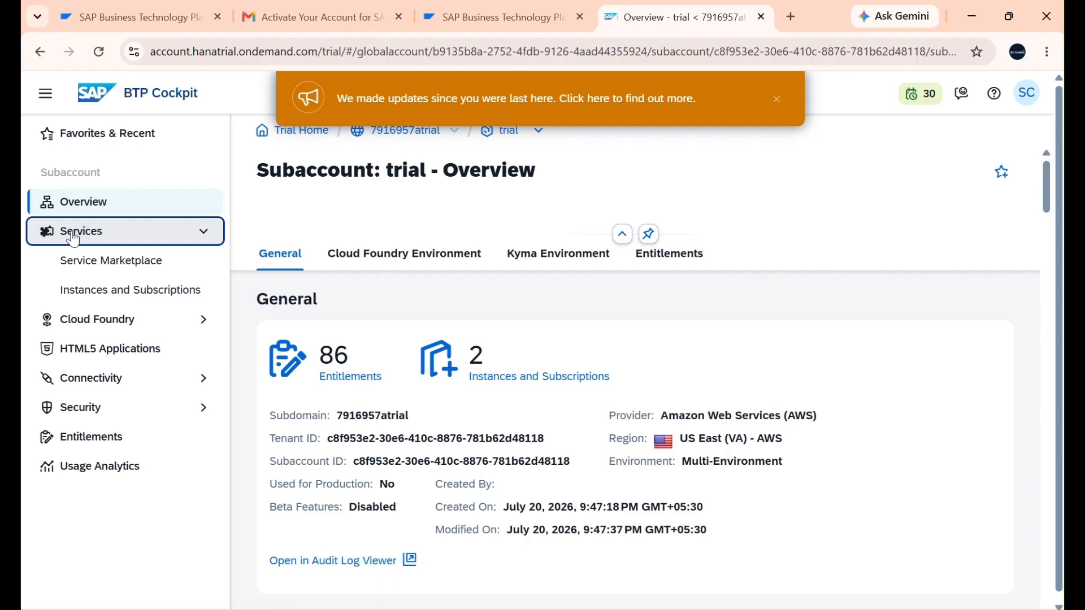
pyautogui.click(76, 265)
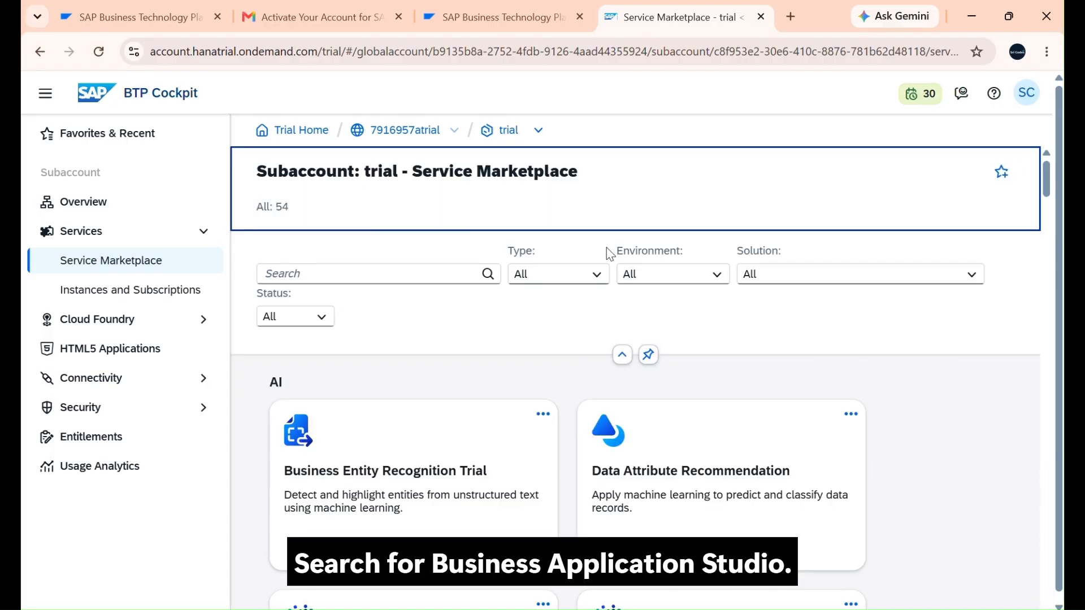
# Step: Search the Service Marketplace for "Business Ap" and open the details of SAP Business Application Studio
pyautogui.scroll(-2, 467, 375)
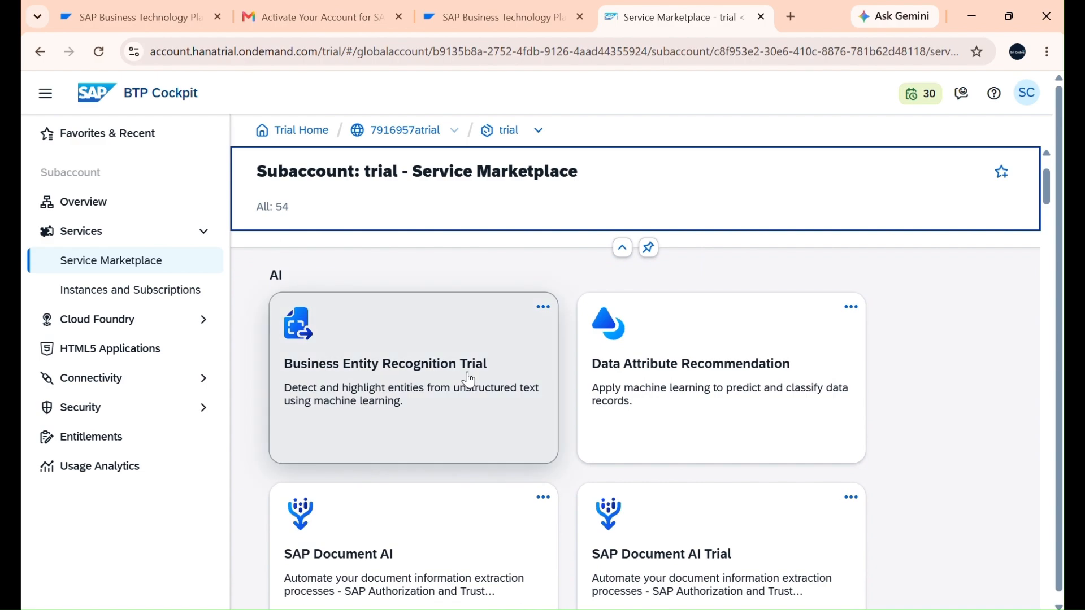
pyautogui.scroll(2, 467, 383)
pyautogui.click(412, 273)
pyautogui.write('Bud')
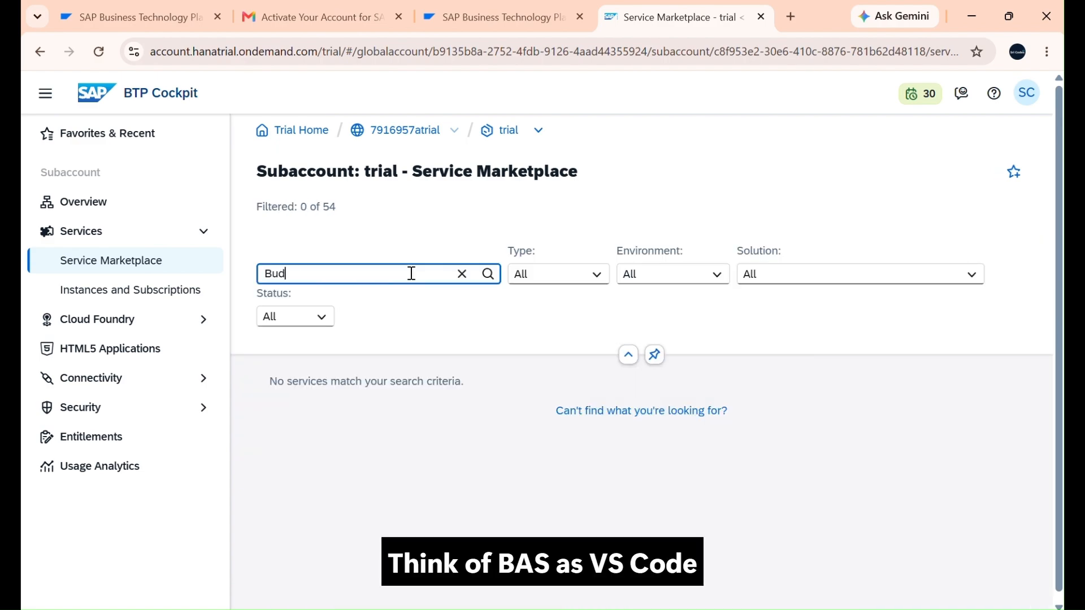
pyautogui.press('BackSpace')
pyautogui.write('s')
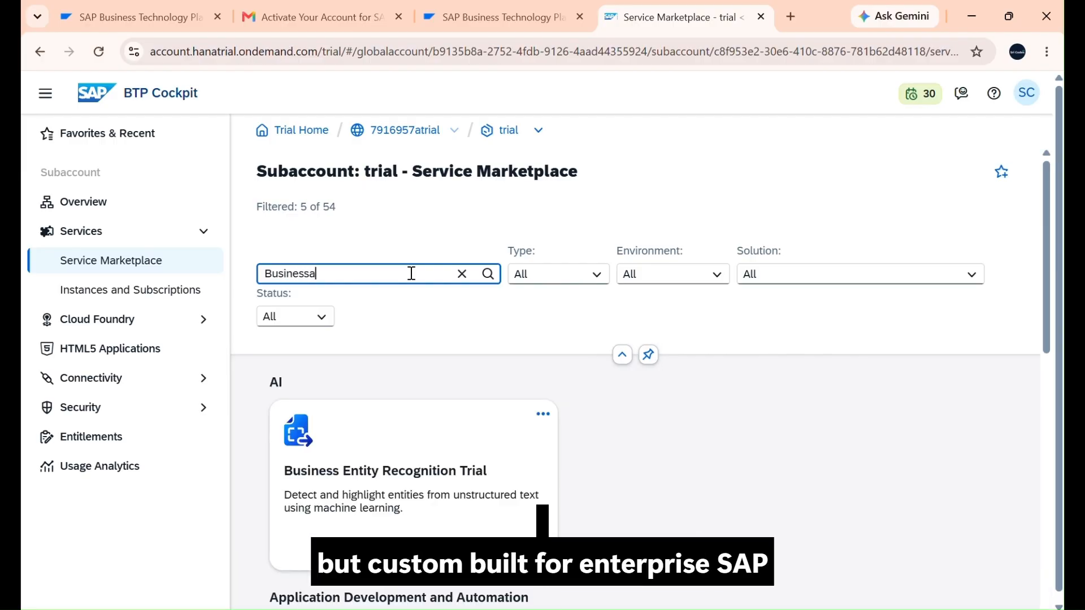
pyautogui.write('inessa')
pyautogui.press('BackSpace')
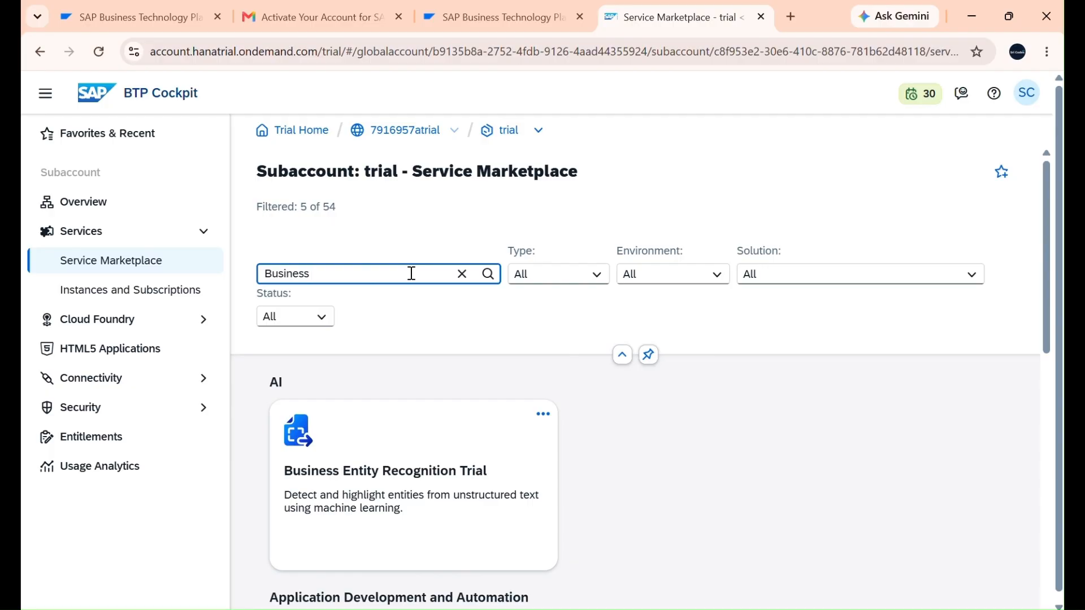
pyautogui.write('Ap')
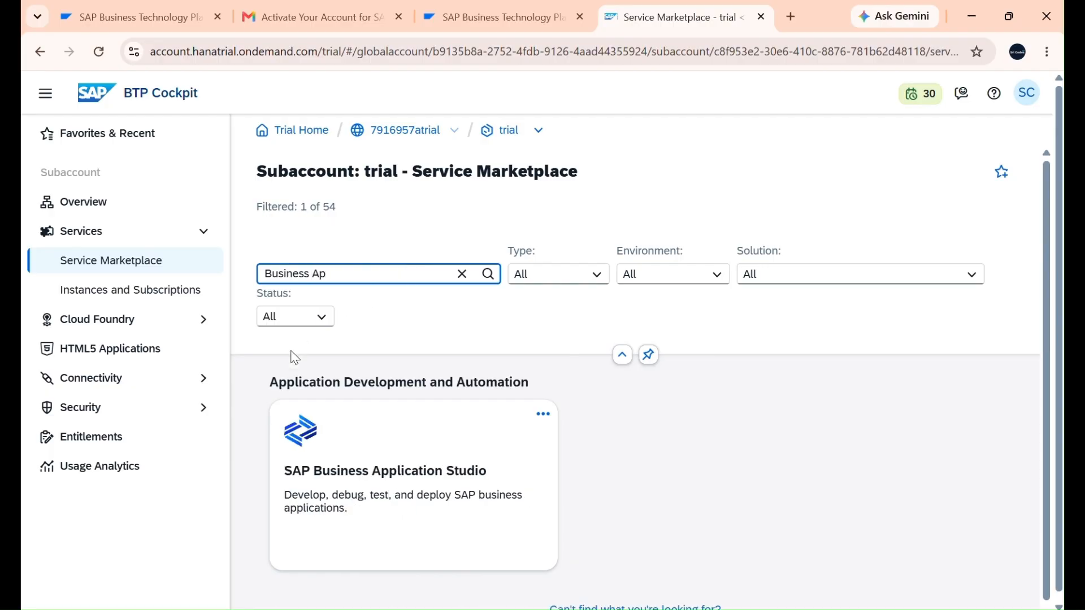
pyautogui.click(354, 463)
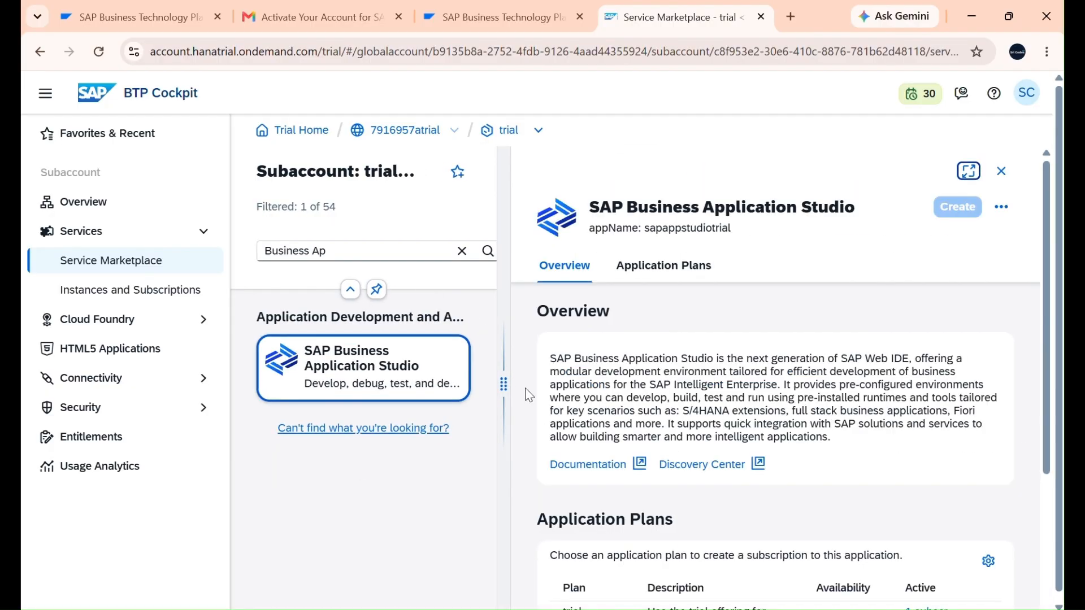
# Step: Review the application plans of SAP Business Application Studio and launch the subscribed application
pyautogui.scroll(-5, 846, 343)
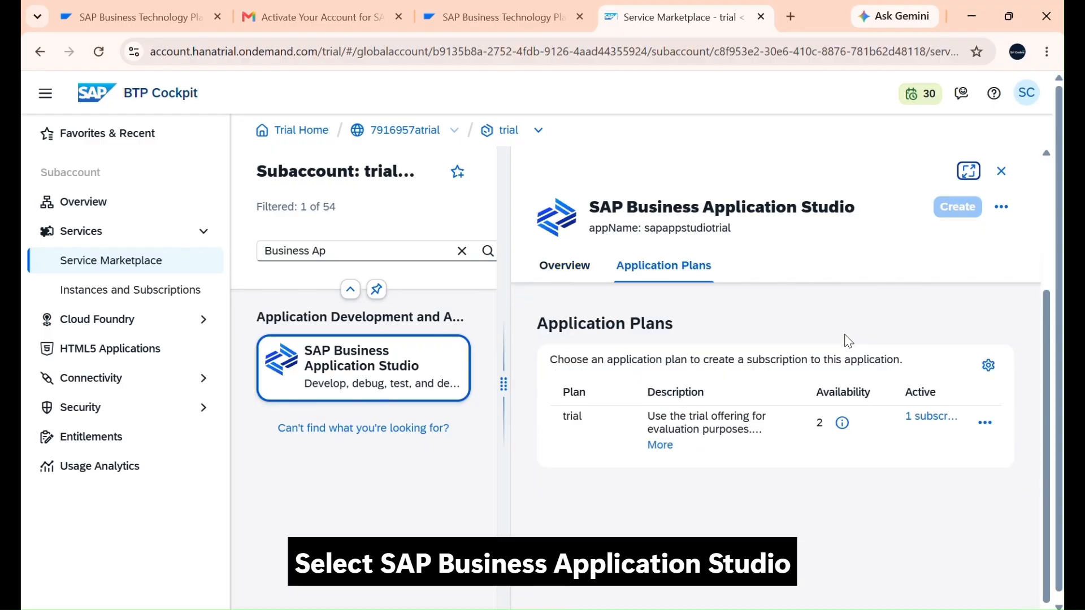
pyautogui.scroll(5, 846, 343)
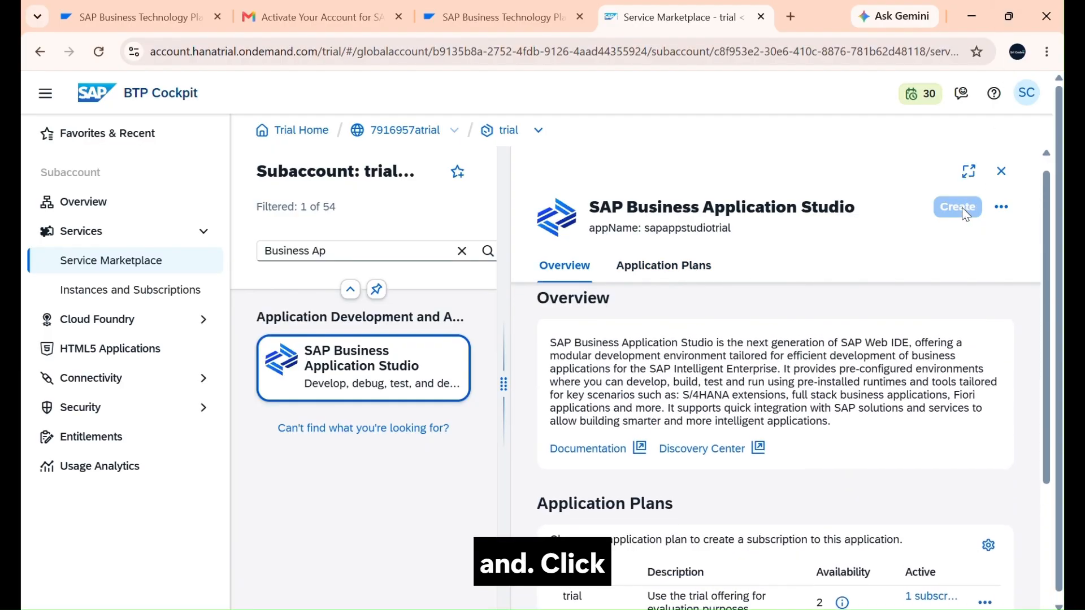
pyautogui.click(1000, 208)
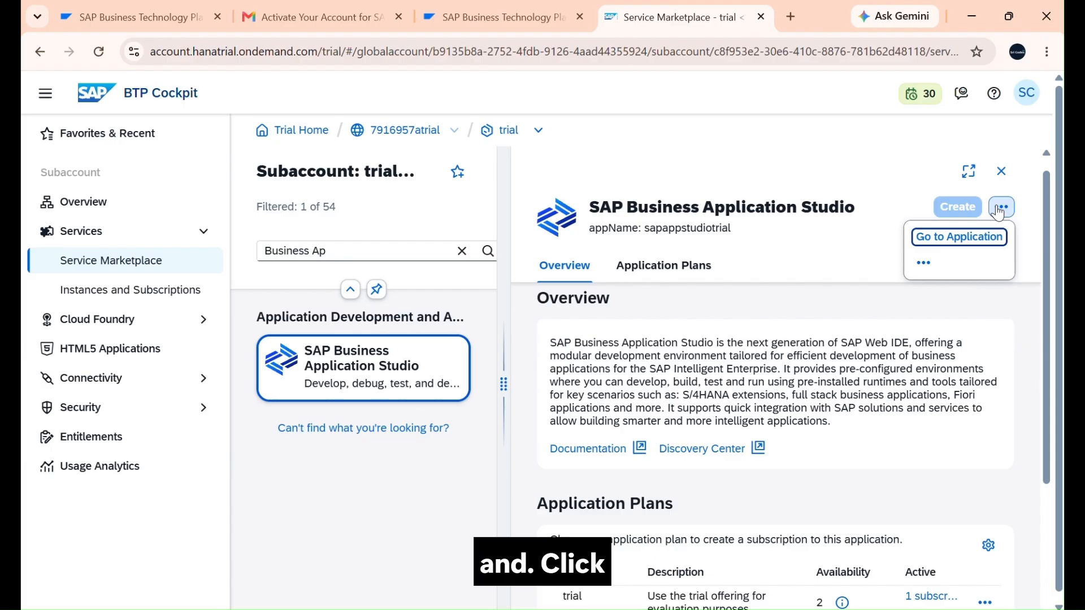
pyautogui.click(982, 238)
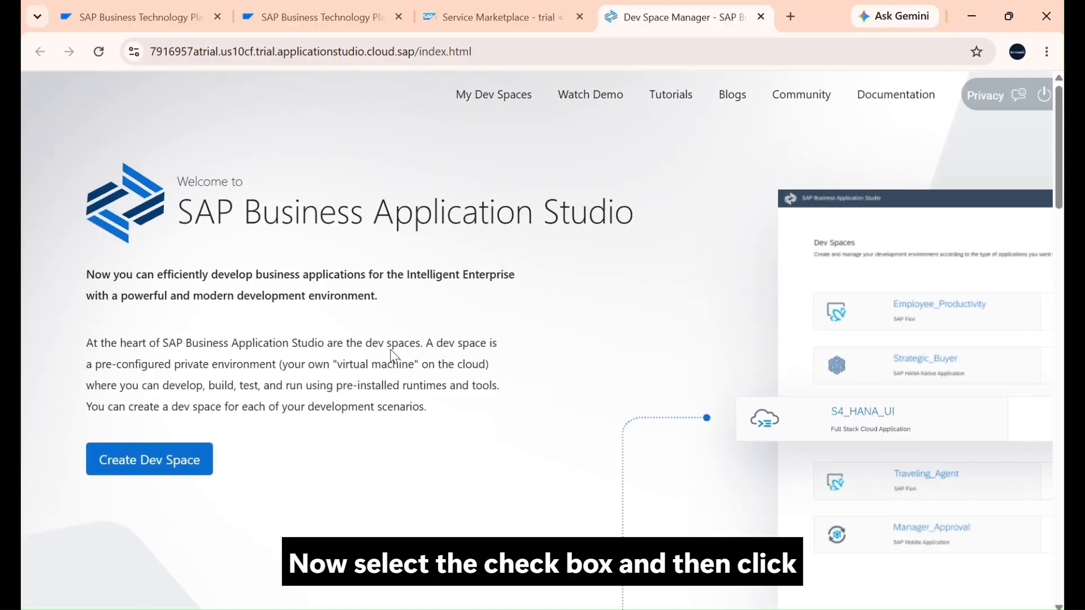
# Step: Create a dev space named Sri_Codes for SAP Fiori applications
pyautogui.click(166, 461)
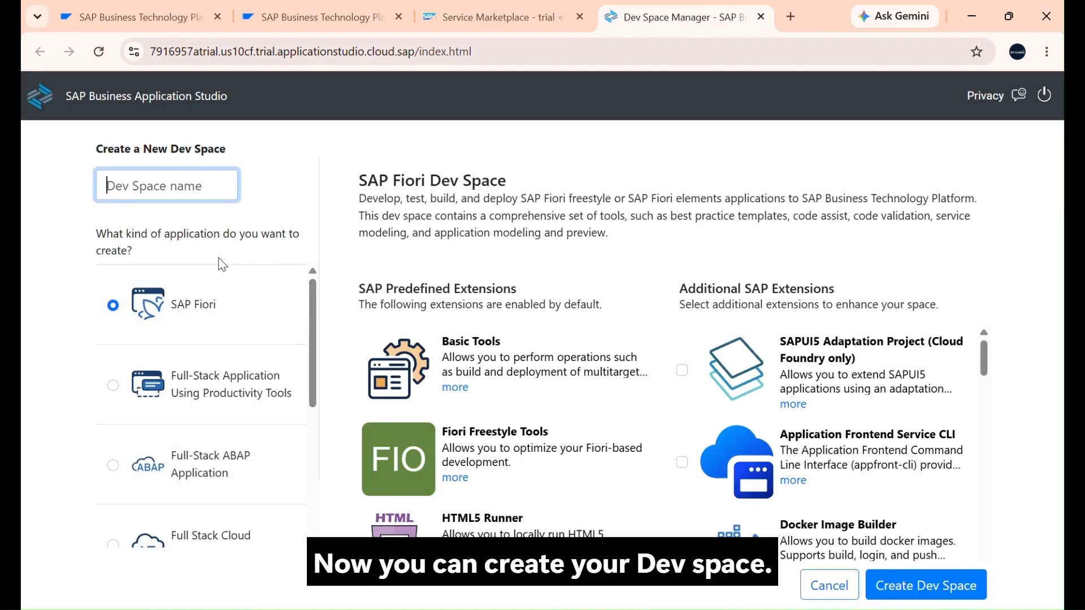
pyautogui.write('S')
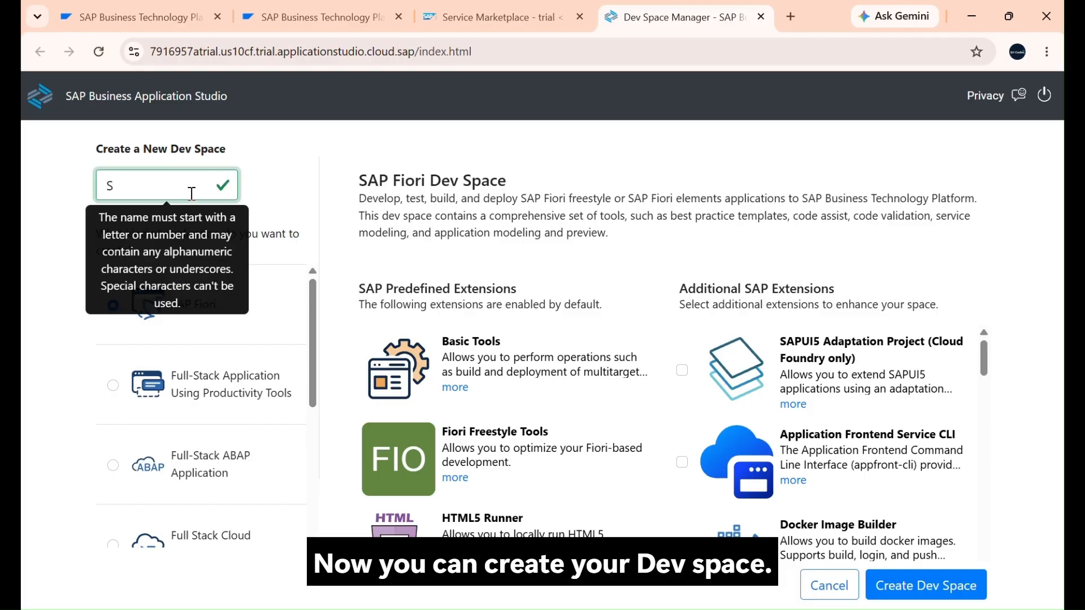
pyautogui.write('ri')
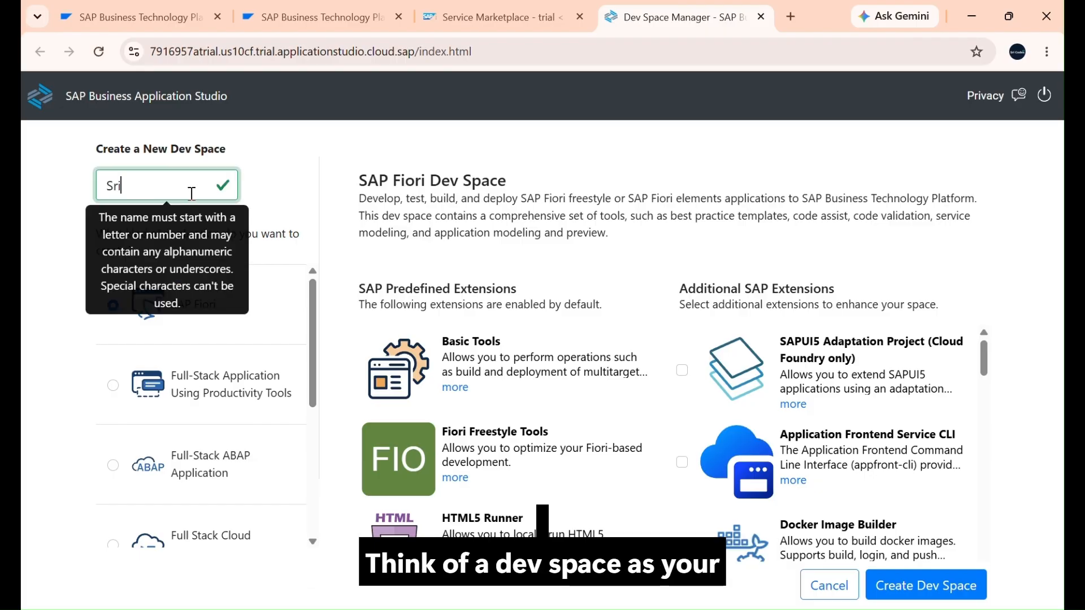
pyautogui.write('_C')
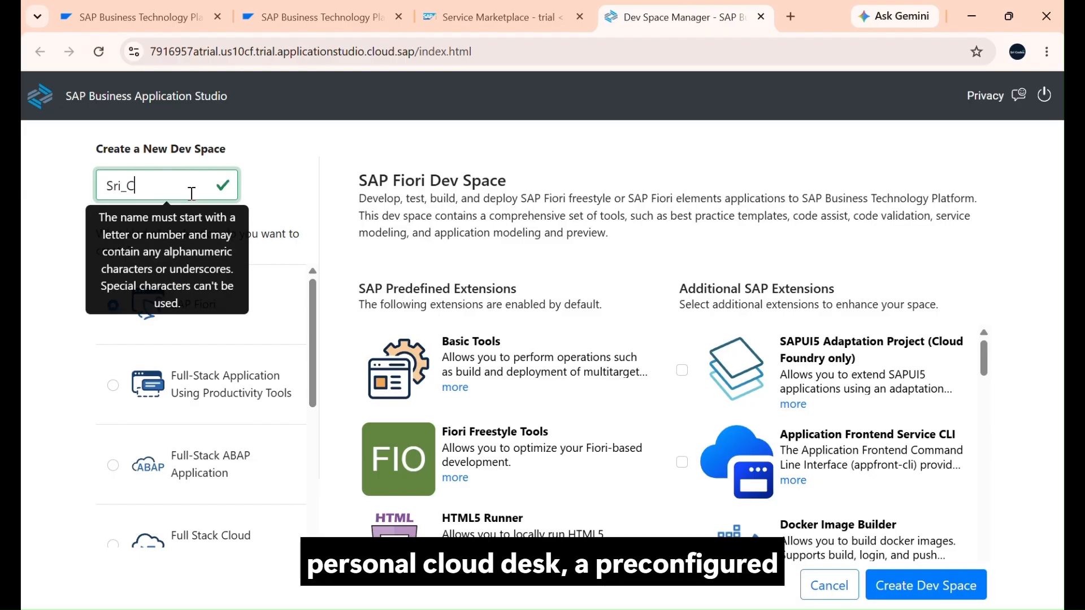
pyautogui.write('odes')
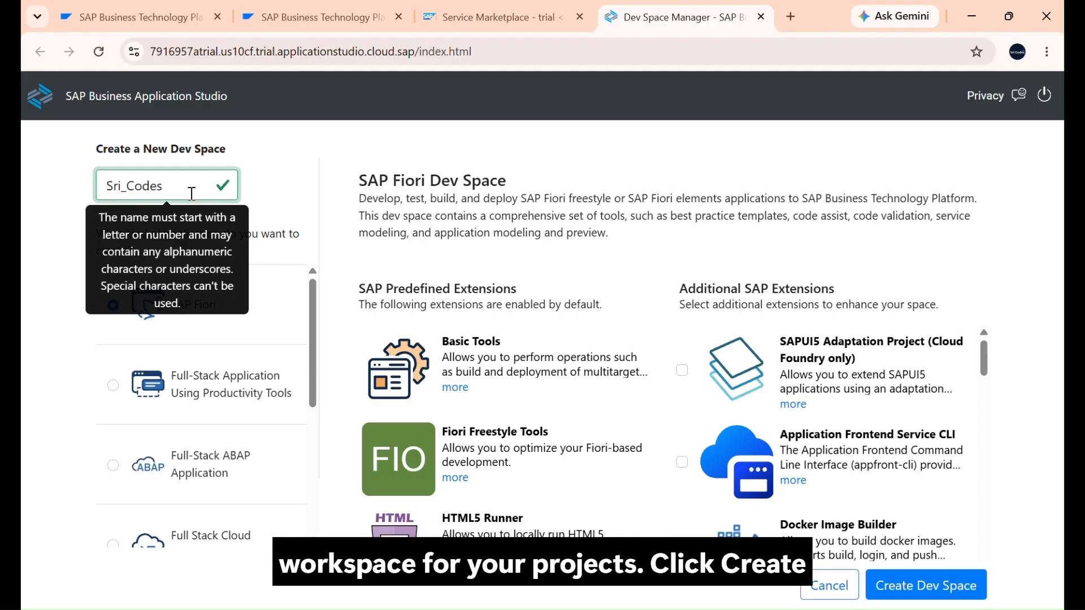
pyautogui.click(925, 585)
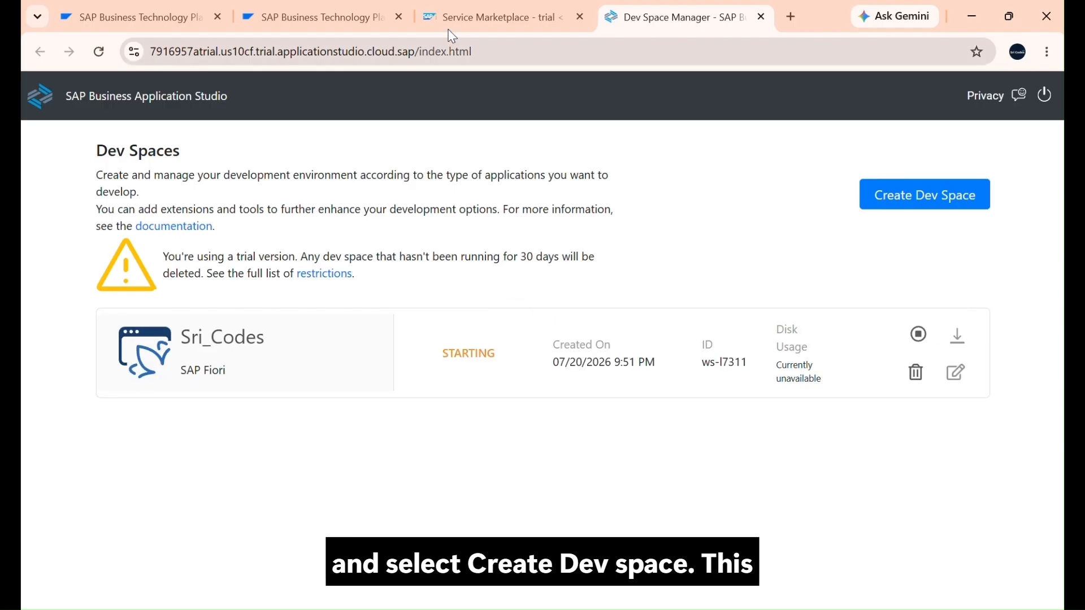
# Step: Open the Sri_Codes dev space and accept the activity-tracking notice
pyautogui.click(261, 340)
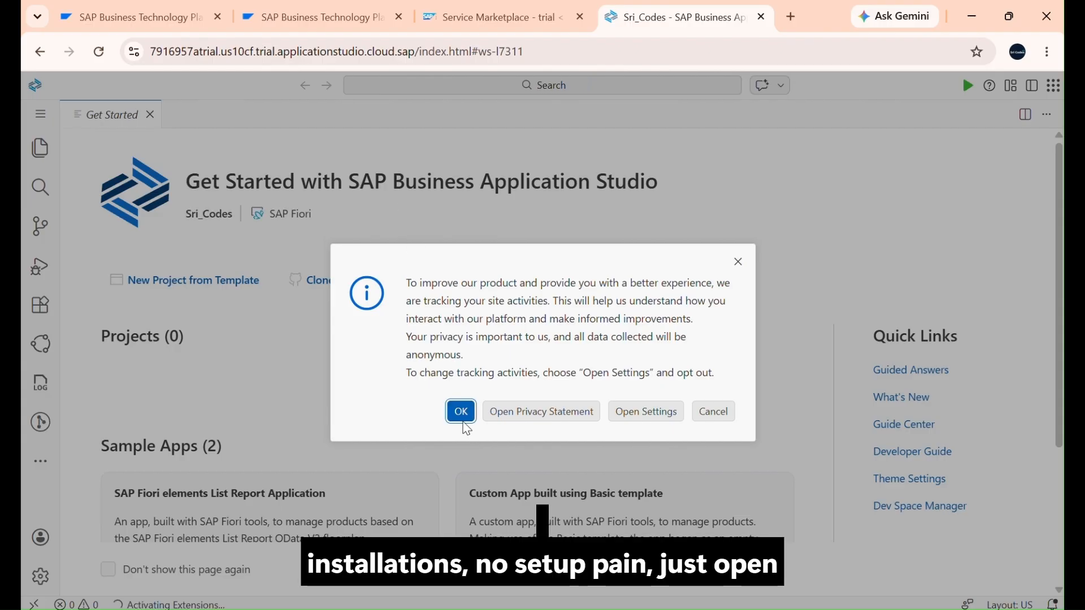
pyautogui.click(461, 411)
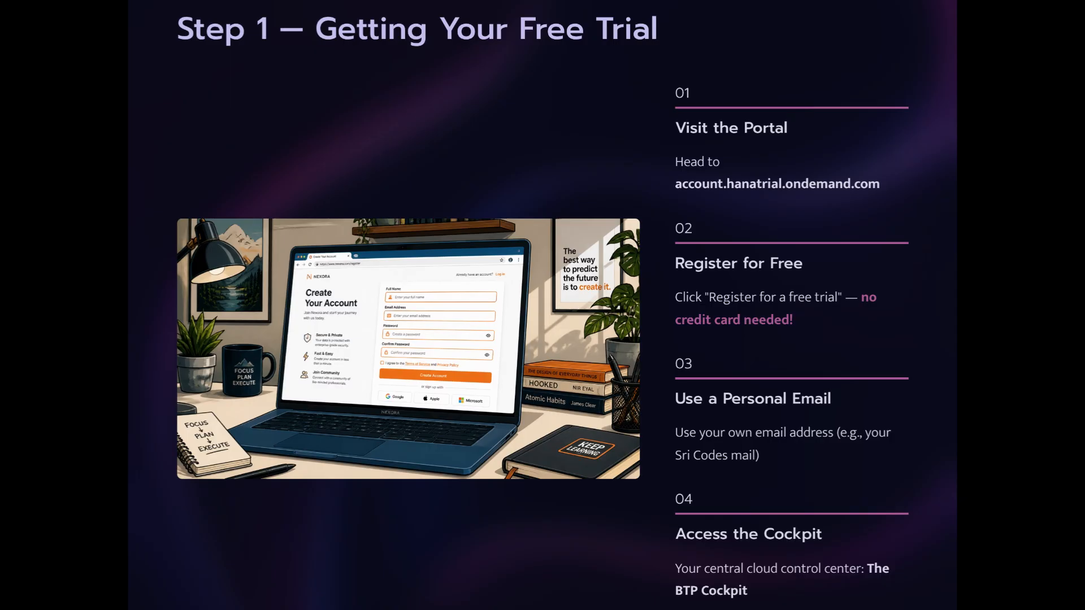